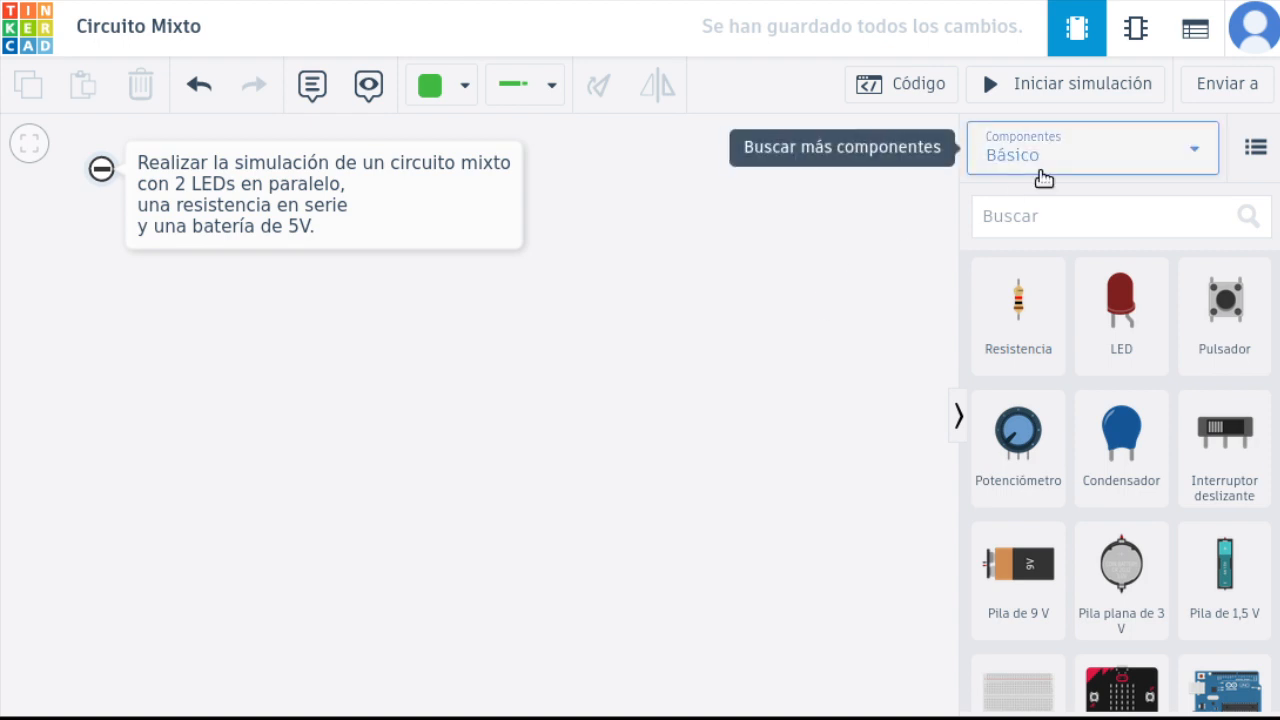
Step: Show the full component library and place a power supply on the workspace below the text note
click(1041, 175)
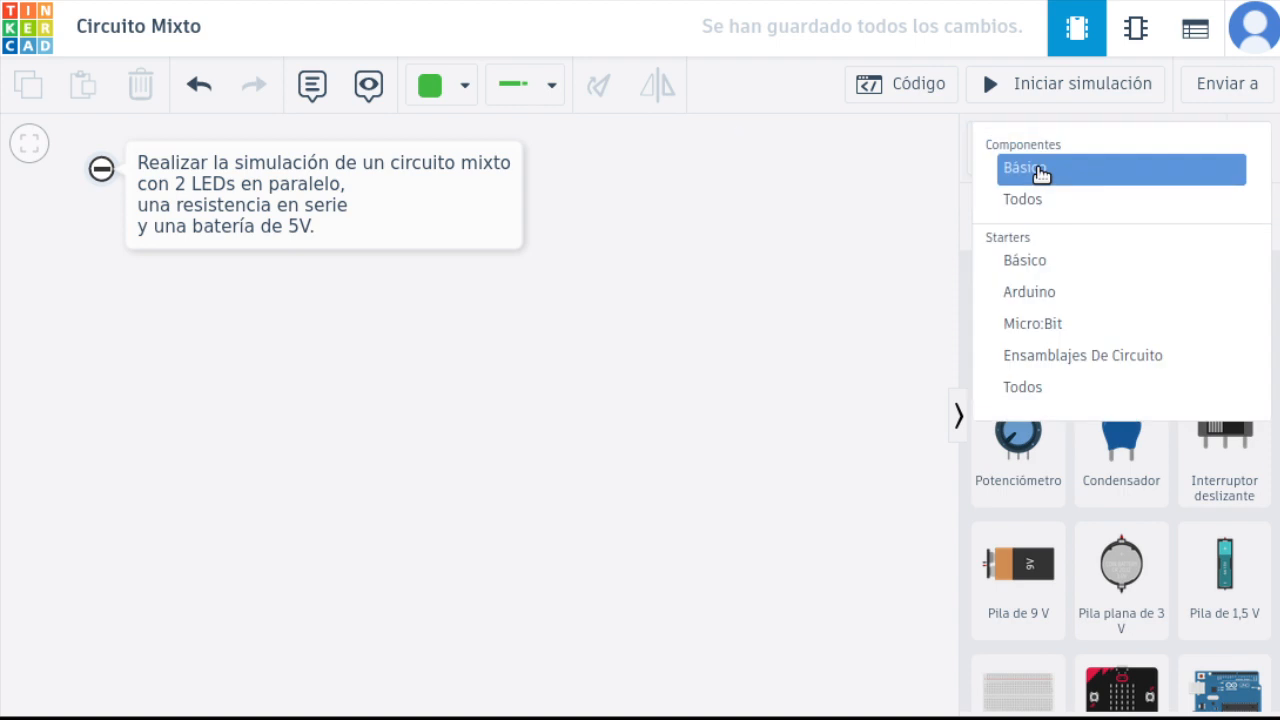
click(1038, 205)
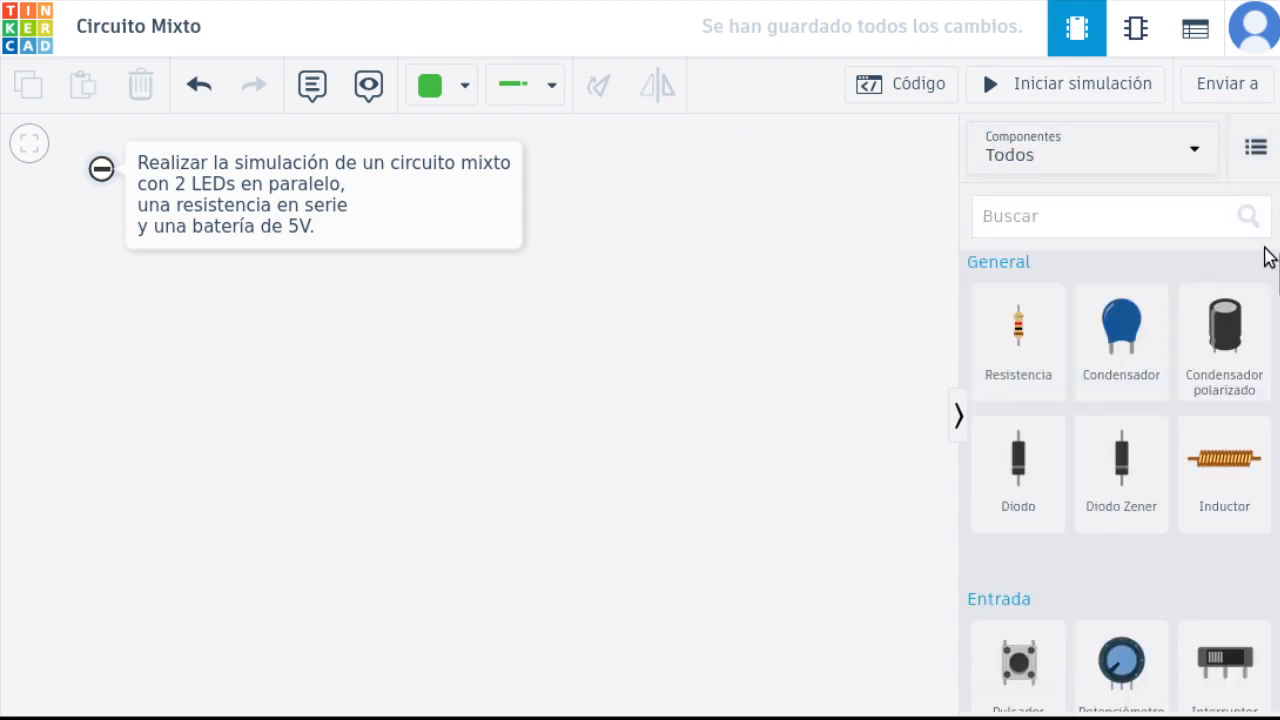
drag(1277, 272, 1272, 510)
drag(1129, 491, 180, 455)
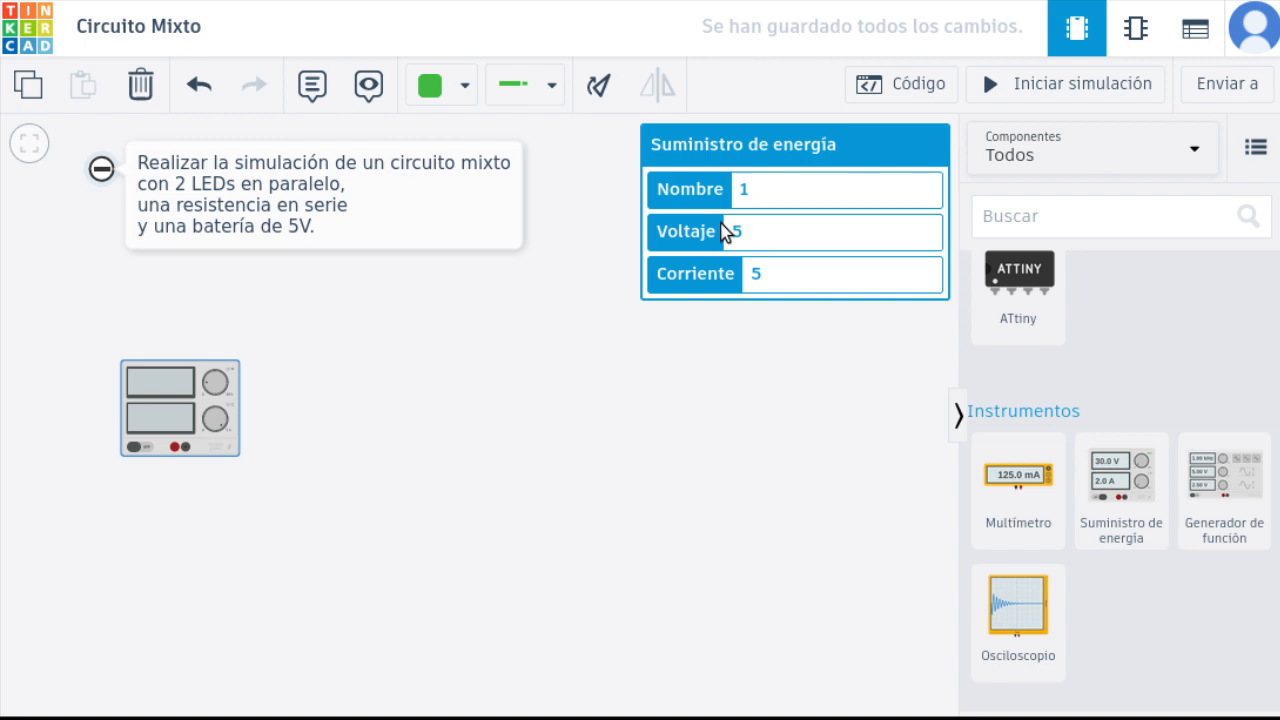
click(750, 406)
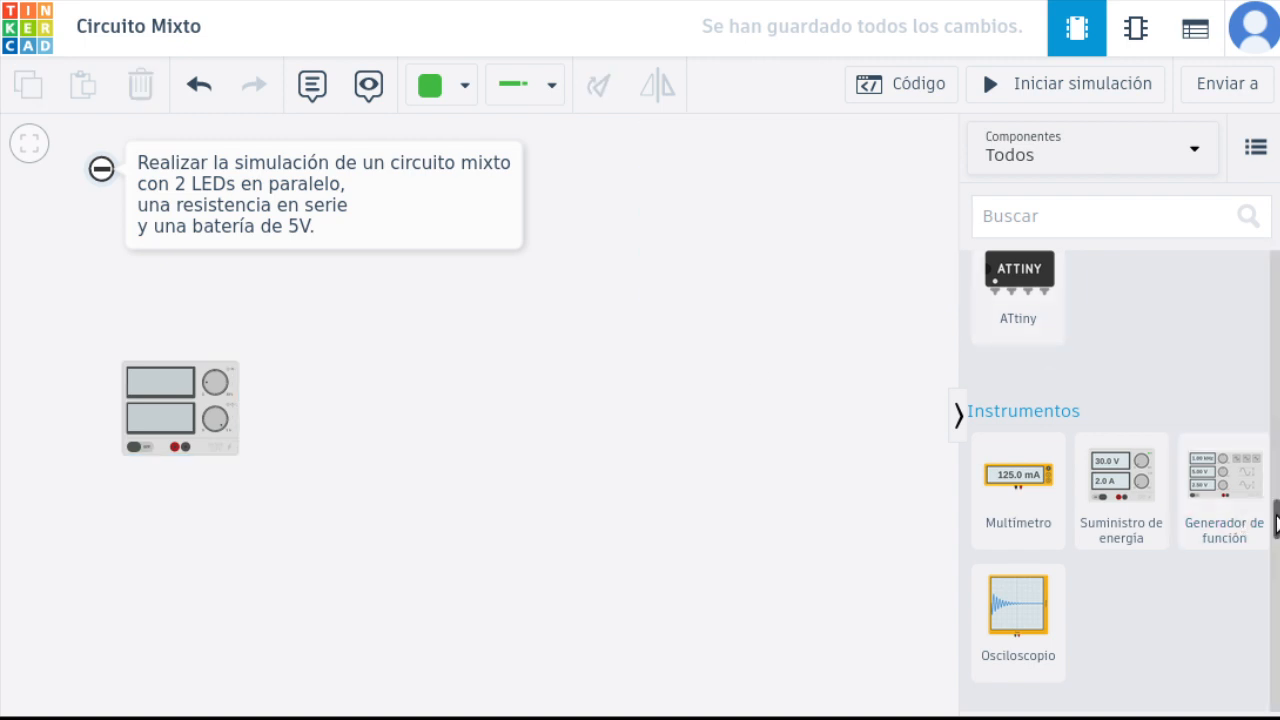
Step: Place a resistor on the workspace, apart from the power supply and level with it
scroll(1228, 327, up, 10)
scroll(1228, 327, up, 5)
drag(1016, 340, 446, 410)
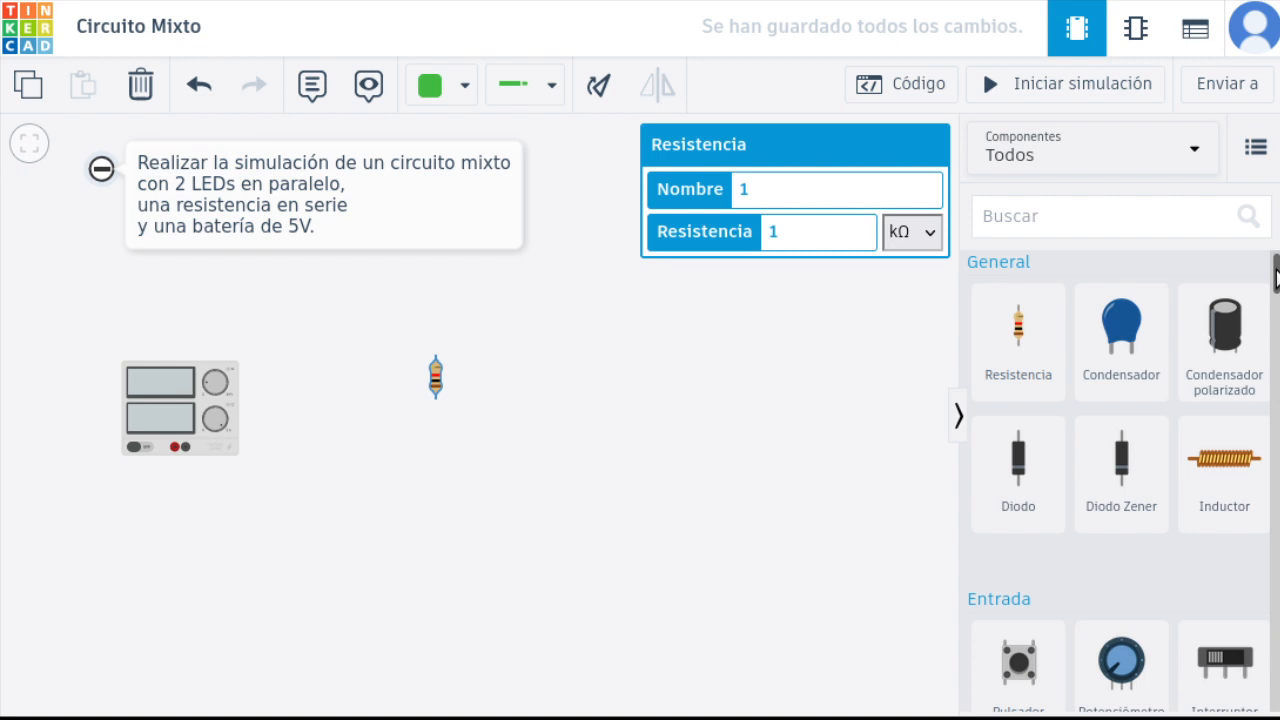
Step: Place two red LEDs on the workspace, below the resistor
drag(1274, 285, 1272, 368)
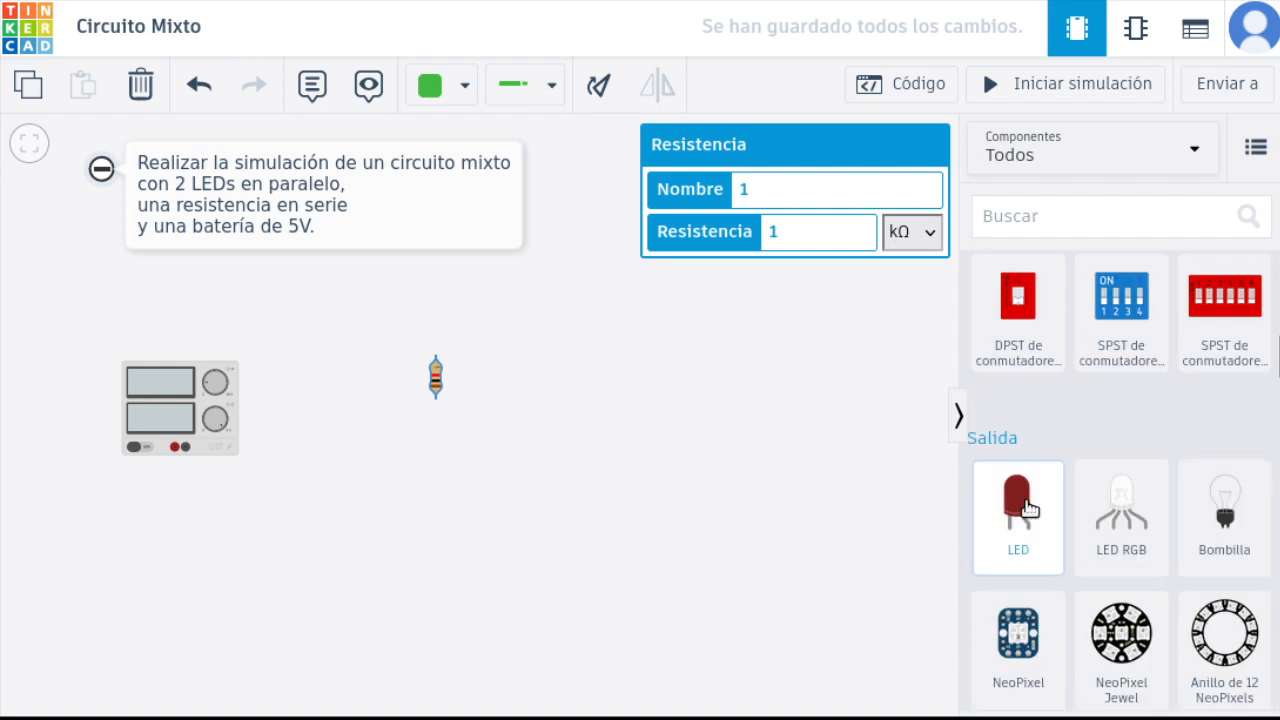
drag(1020, 508, 563, 535)
drag(1020, 520, 568, 547)
drag(634, 469, 651, 489)
scroll(640, 460, up, 1)
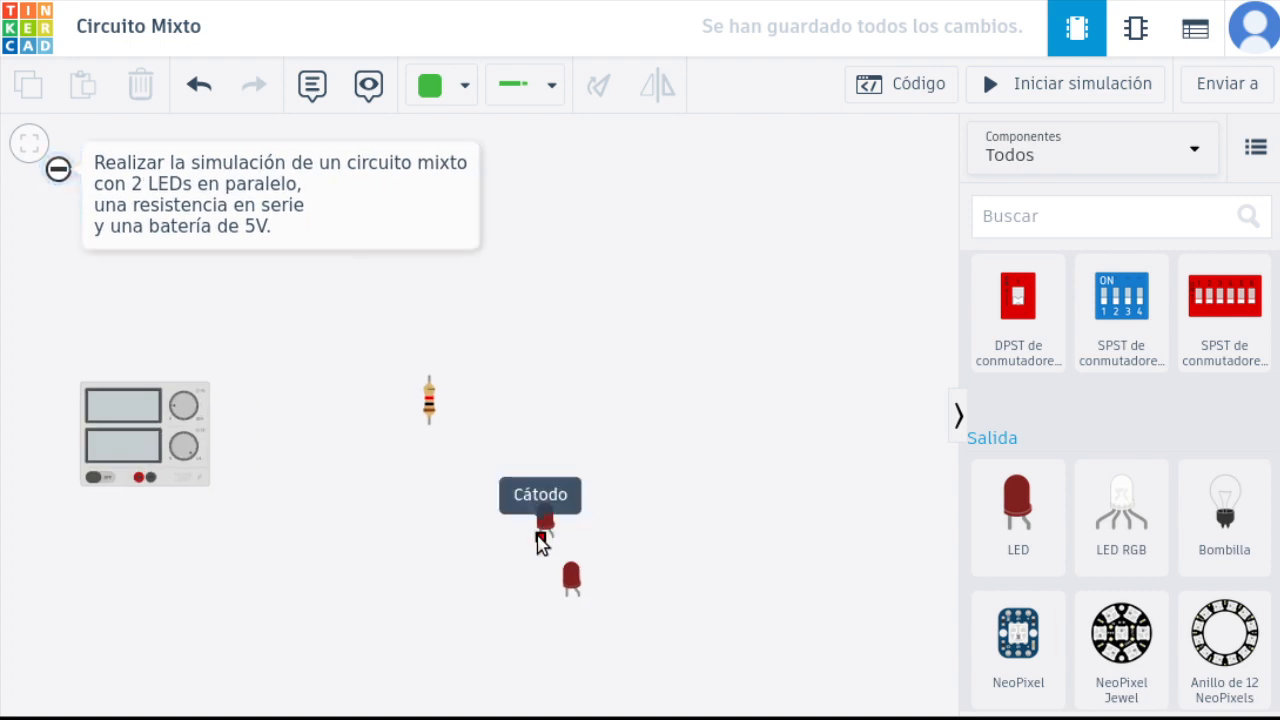
Step: Arrange the two LEDs in a vertical stack just below the resistor, with LED 1 above LED 2
drag(543, 530, 560, 470)
drag(571, 583, 569, 523)
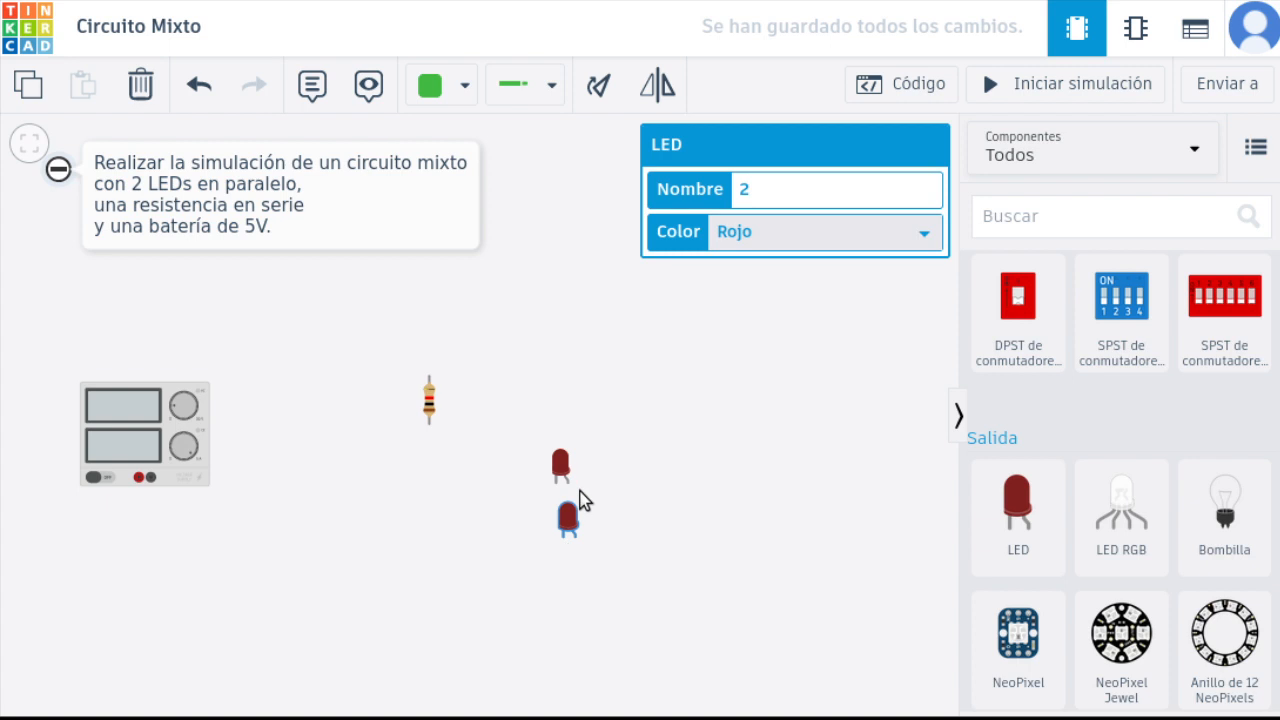
drag(572, 526, 480, 556)
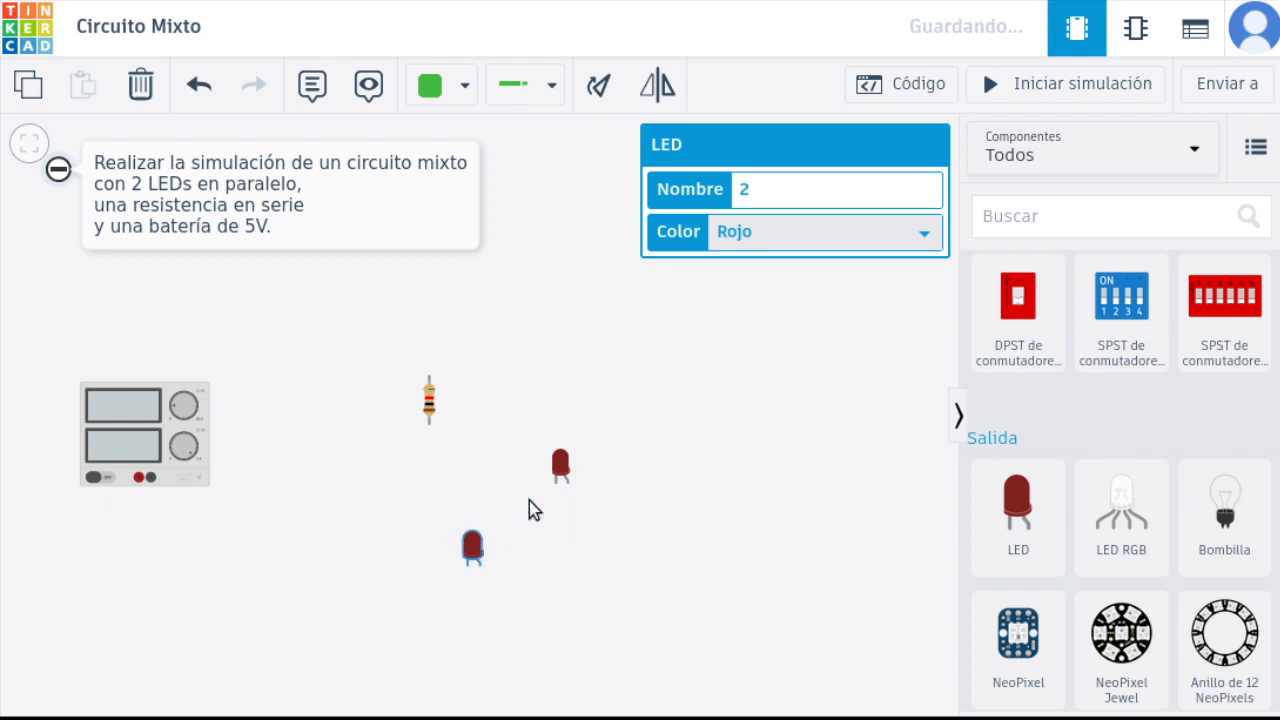
drag(559, 468, 469, 490)
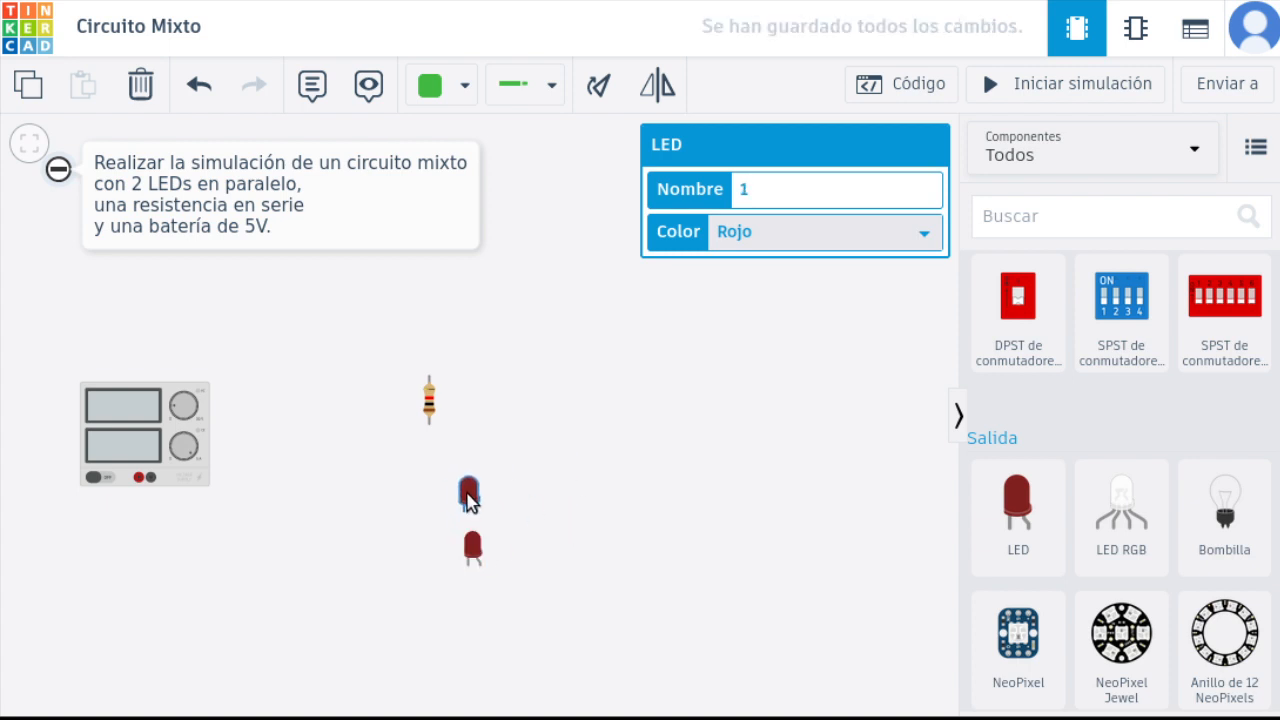
click(503, 515)
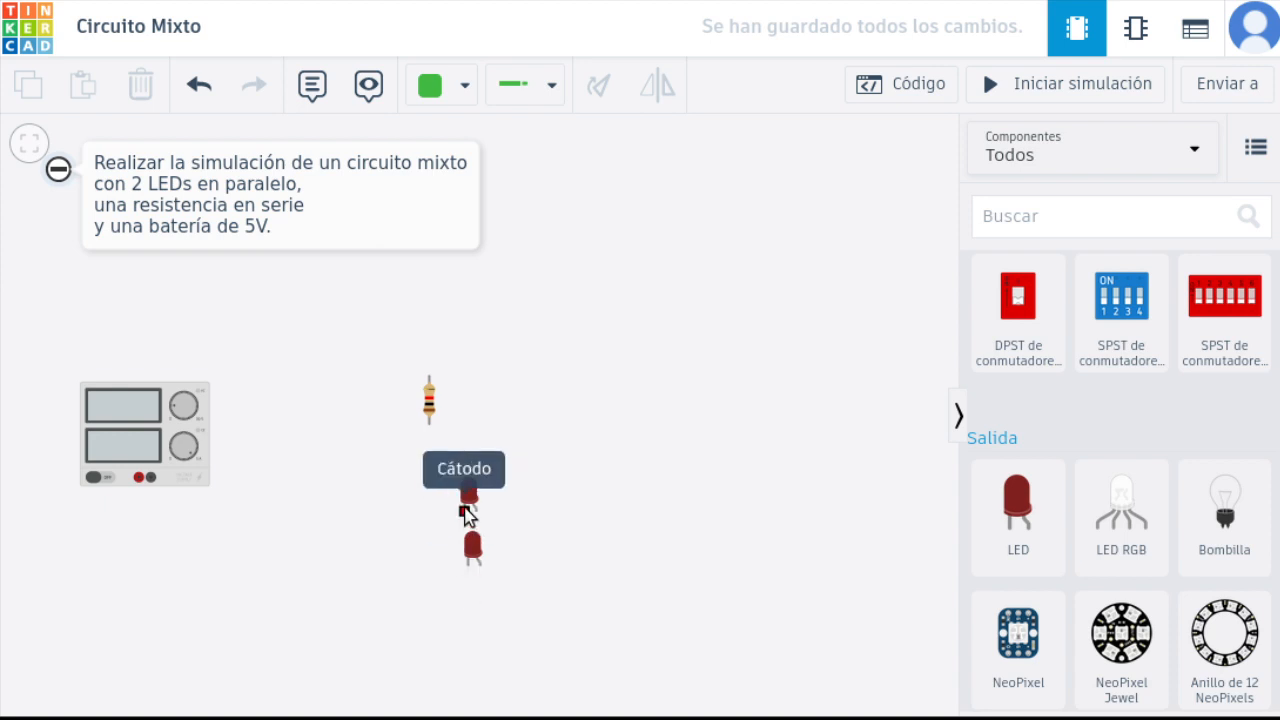
Step: Wire the two LEDs in parallel, cathode to cathode and anode to anode
click(466, 512)
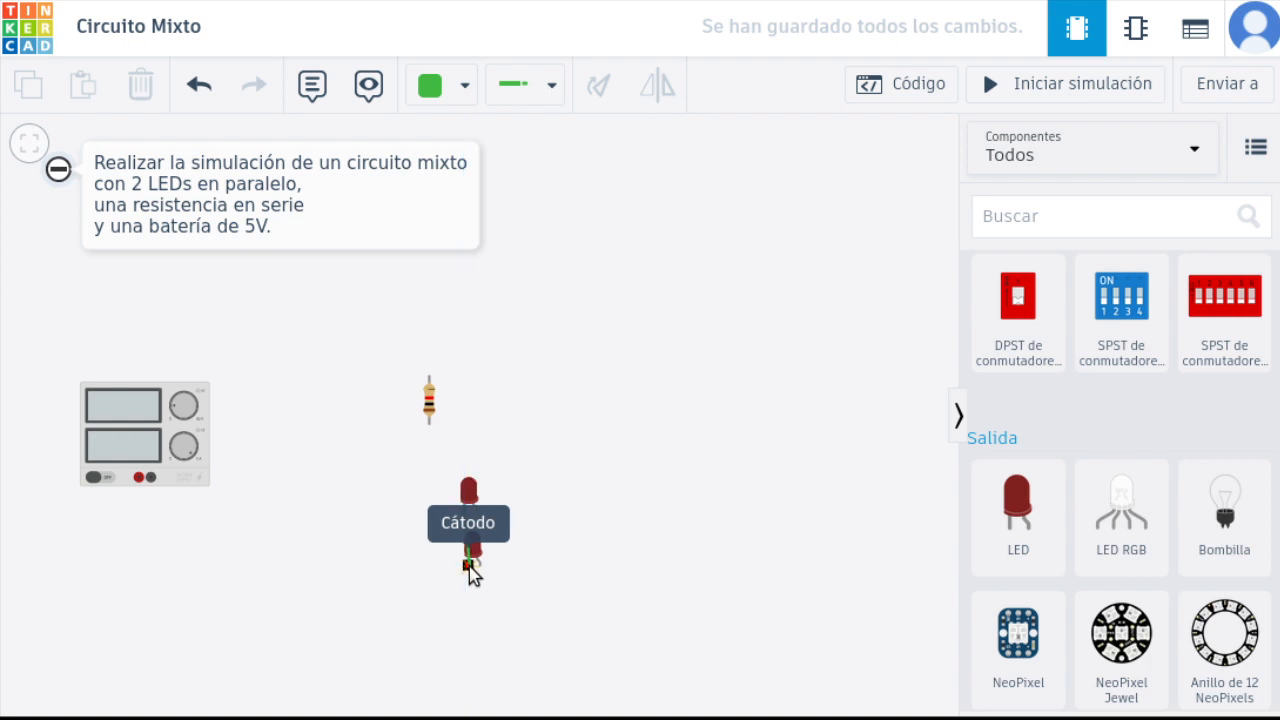
click(469, 566)
click(500, 522)
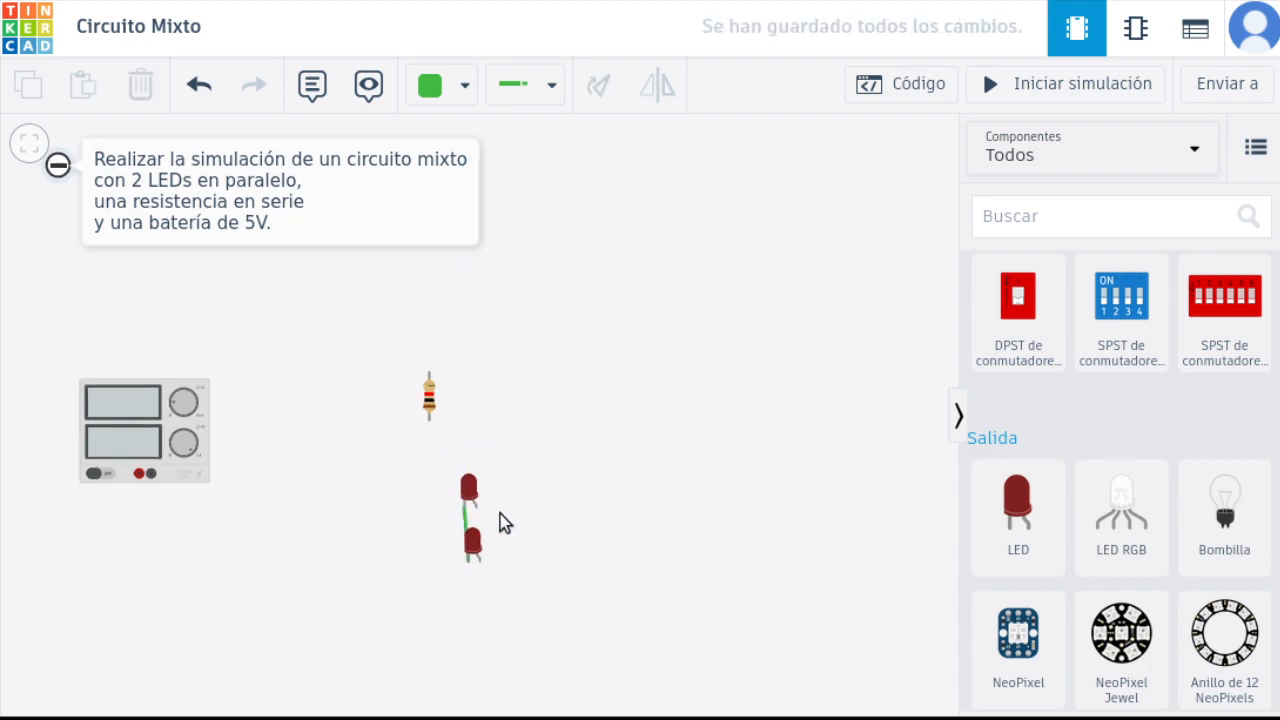
click(476, 513)
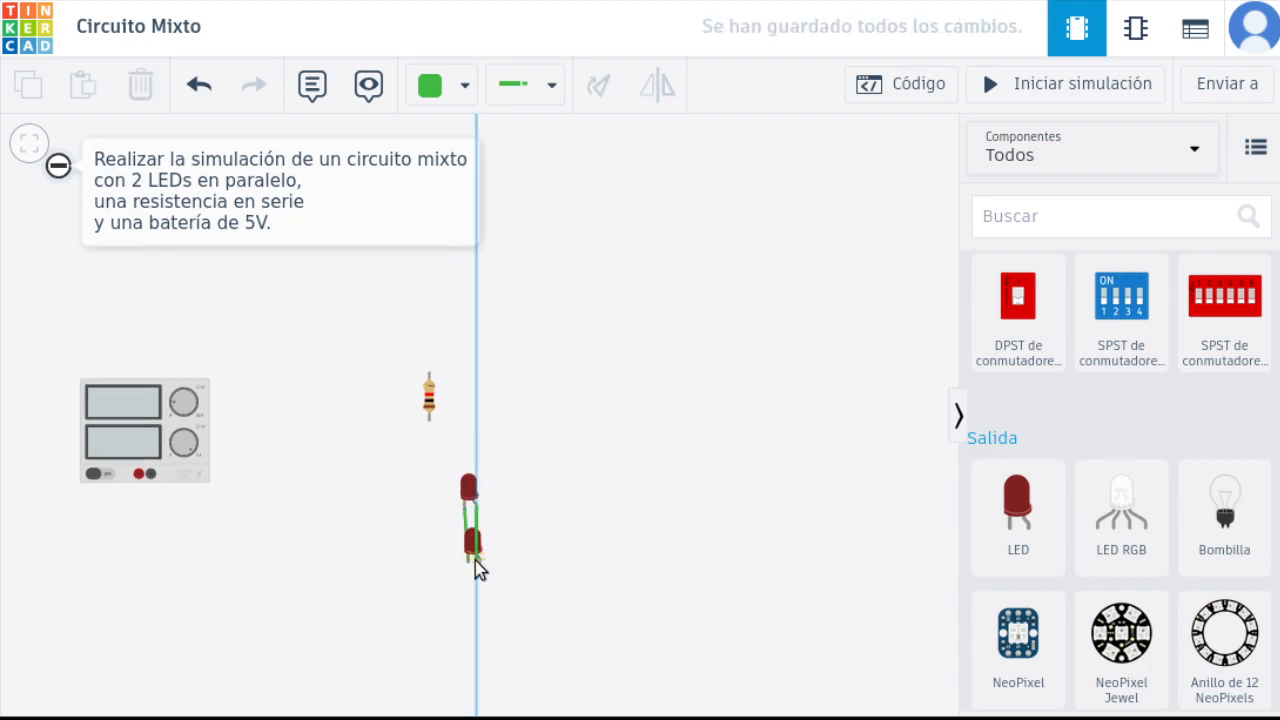
click(478, 566)
click(488, 536)
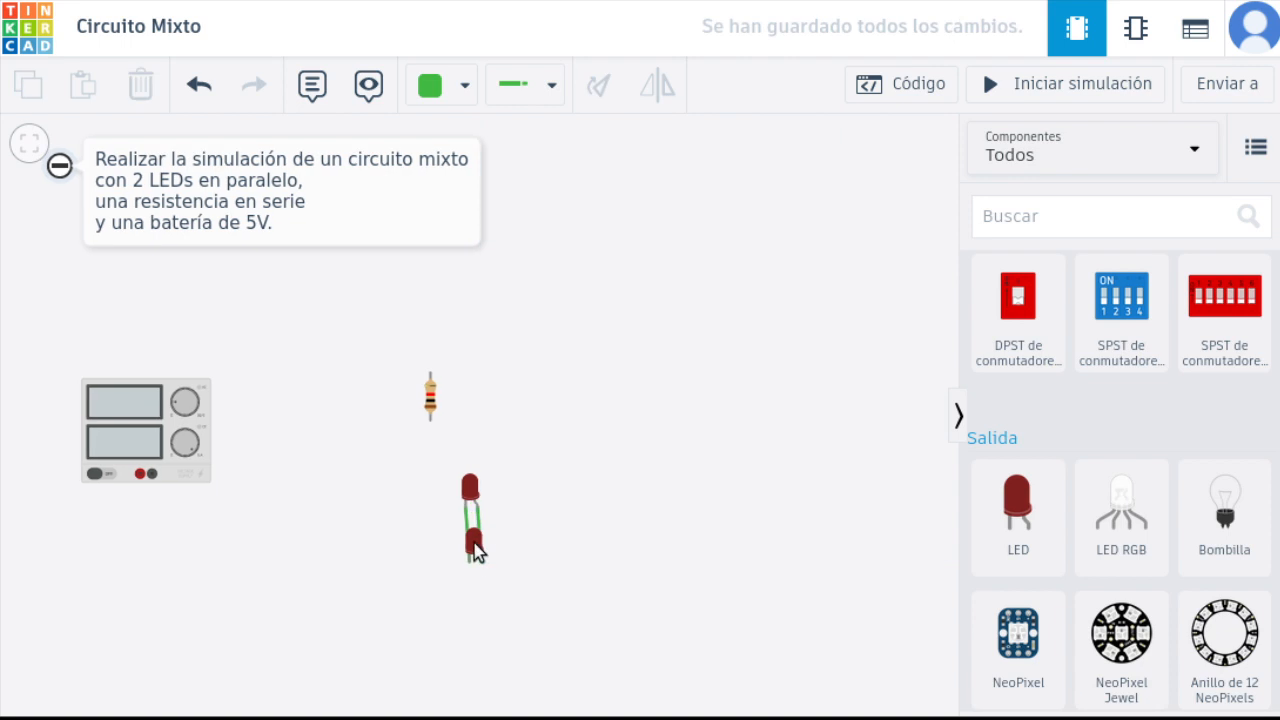
Step: Align the upper LED over the lower one and rotate it a quarter turn clockwise so it lies horizontally
scroll(500, 551, up, 5)
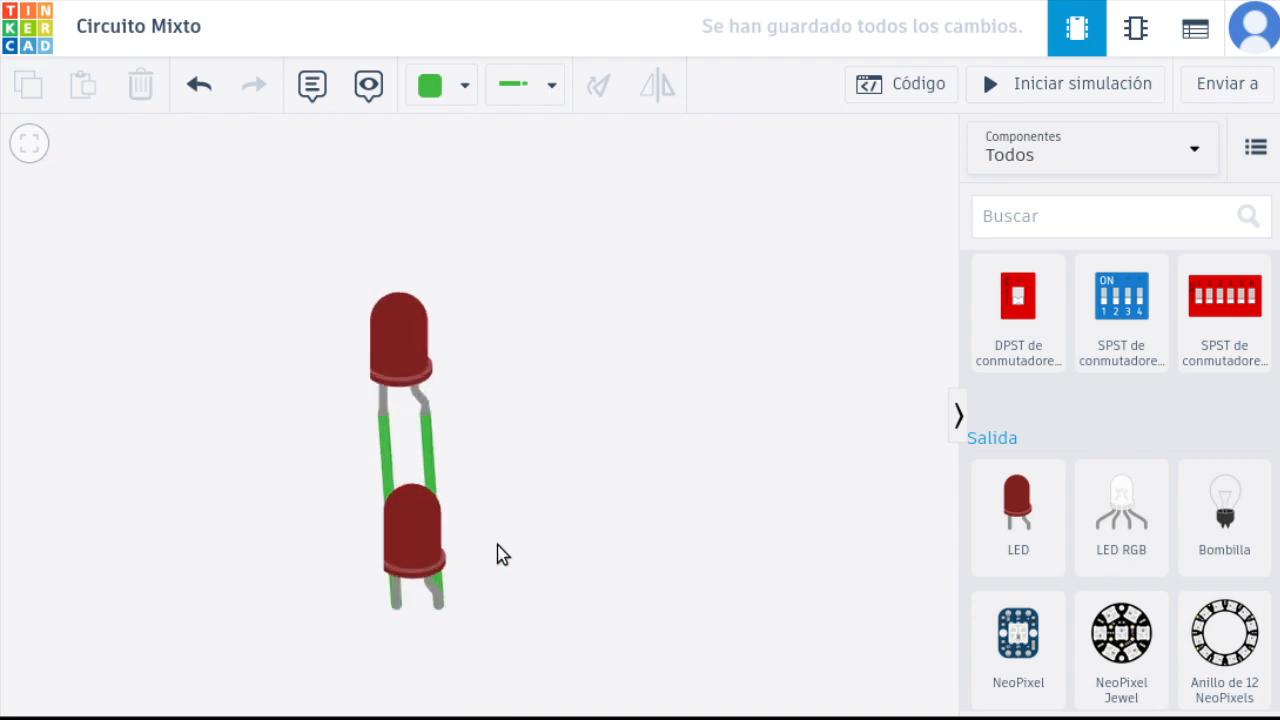
drag(395, 345, 410, 339)
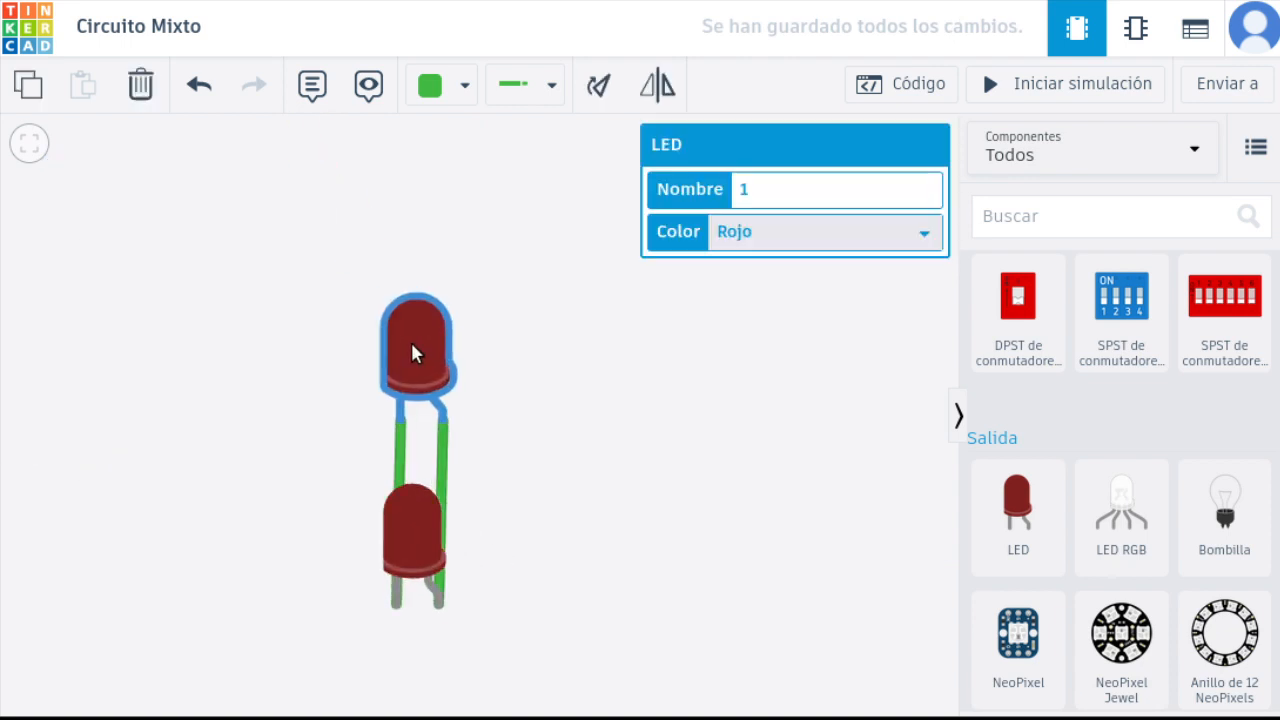
scroll(521, 507, down, 5)
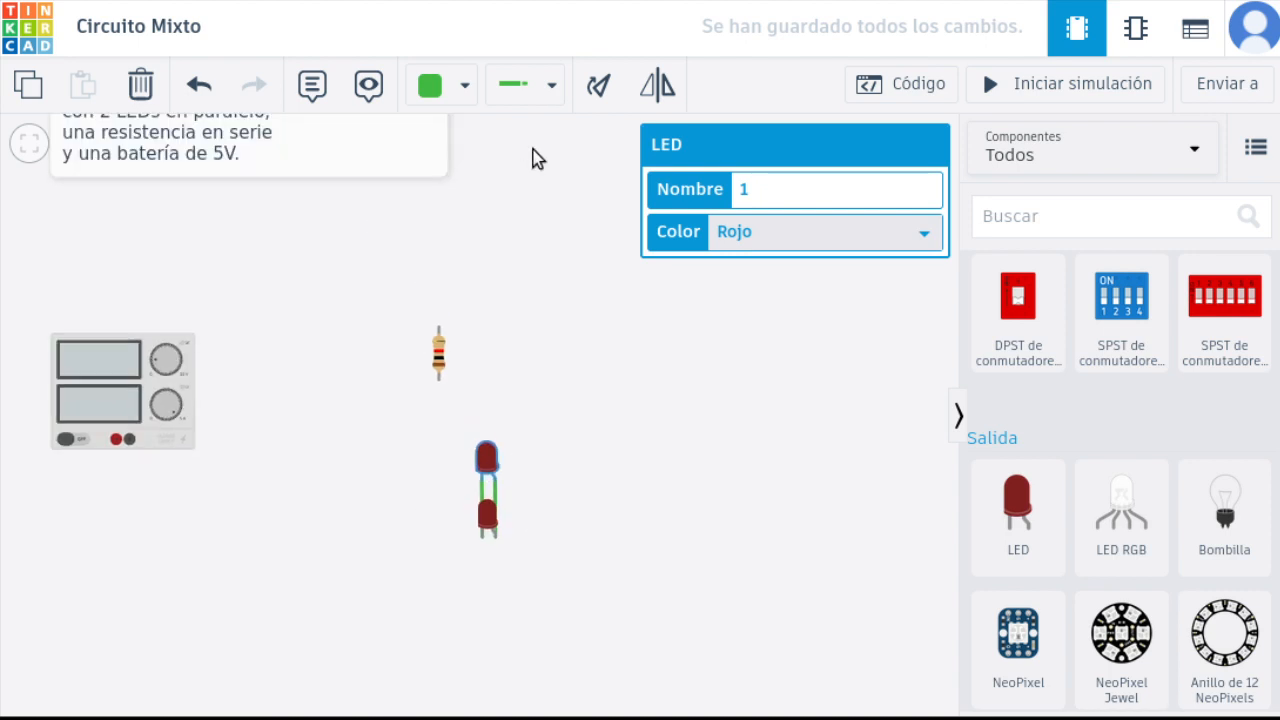
click(603, 84)
click(603, 84)
click(603, 84)
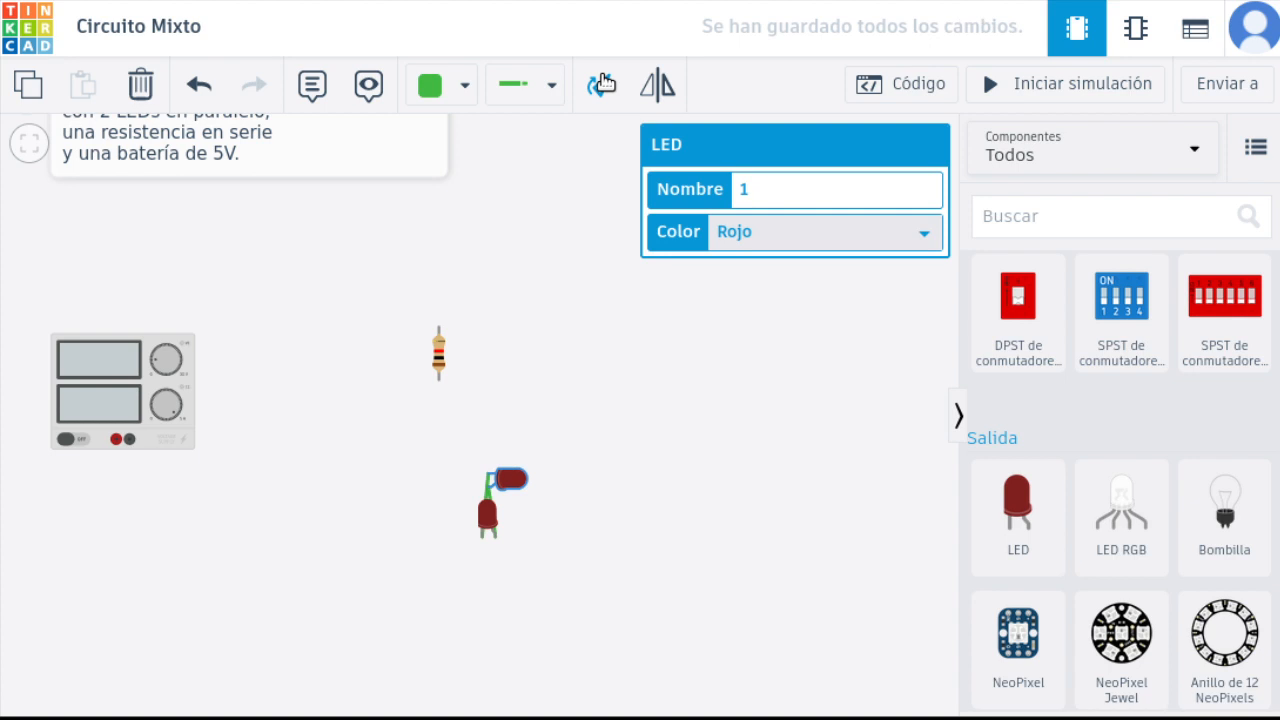
Step: Rotate LED 2 until its legs face LED 1, move it to the opposite side, and mirror it to uncross the wires
click(489, 519)
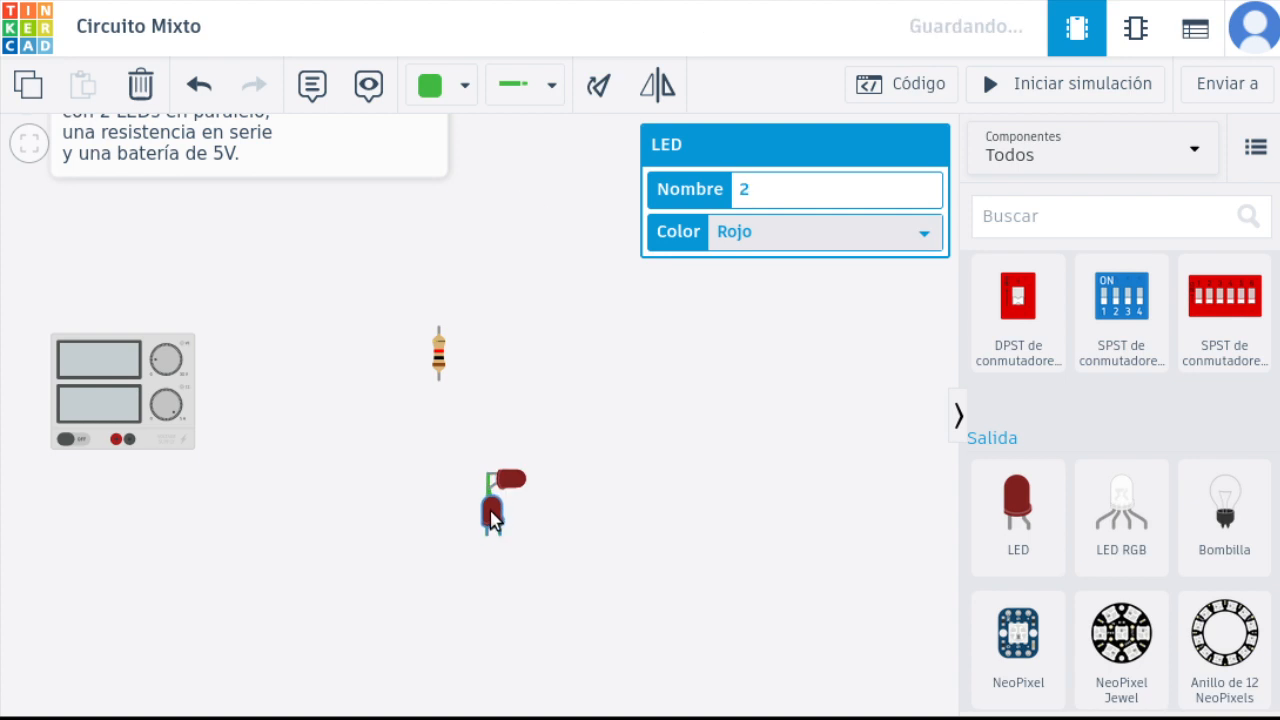
click(598, 86)
click(598, 86)
click(598, 86)
click(598, 86)
click(598, 86)
click(598, 86)
drag(467, 541, 375, 455)
click(658, 86)
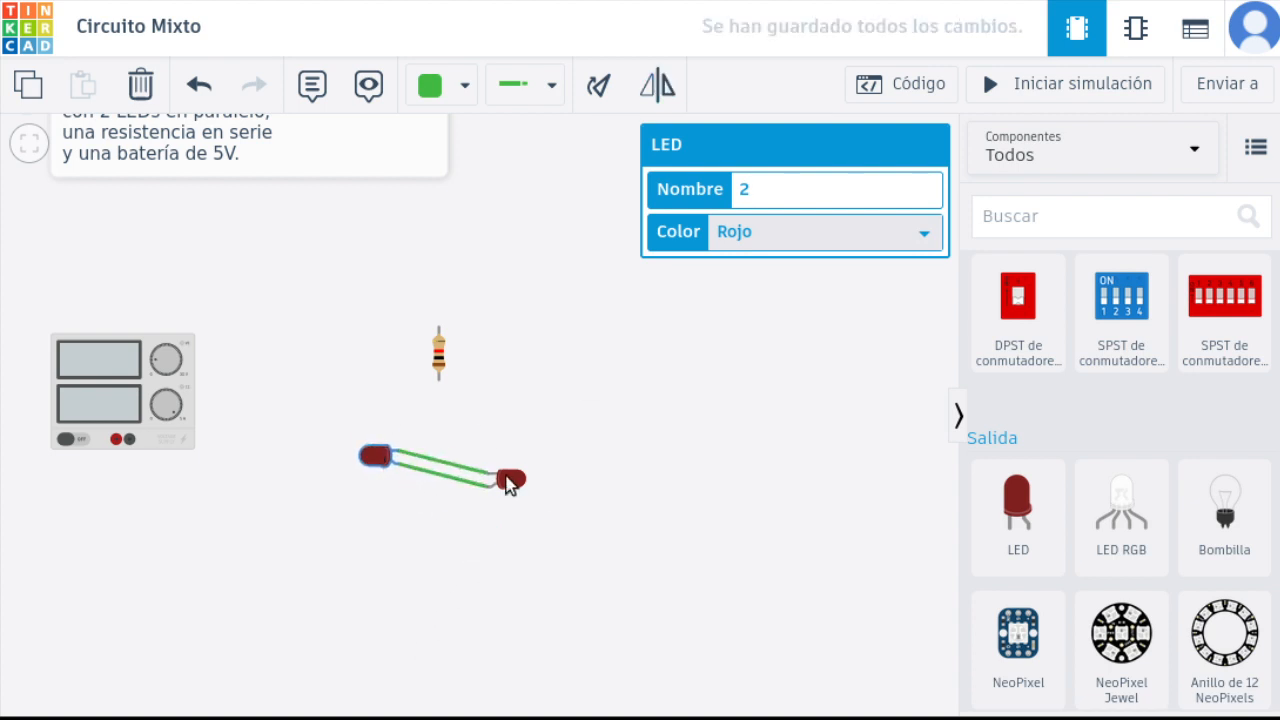
Step: Bring the two horizontal LEDs close together in one row beside the power supply, legs facing each other
drag(509, 480, 326, 439)
drag(440, 467, 400, 437)
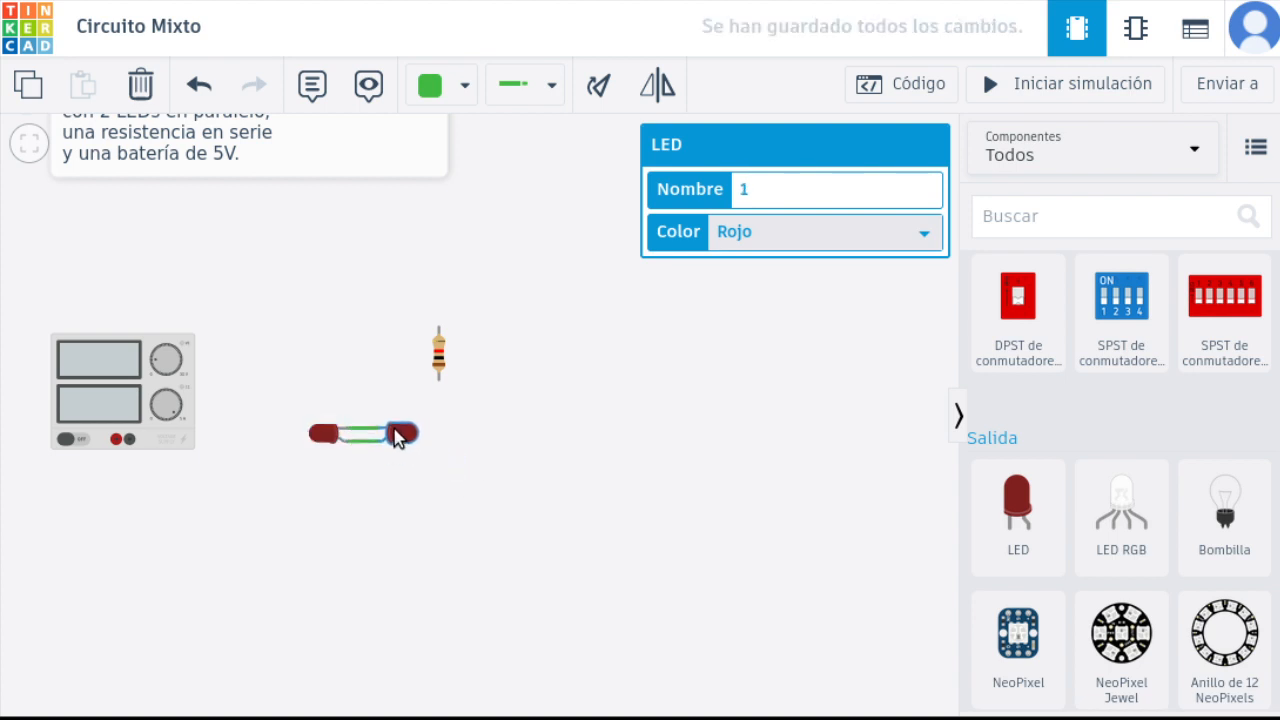
Step: Mirror both LEDs so their anodes are on the upper side and their connecting wires run parallel
click(321, 436)
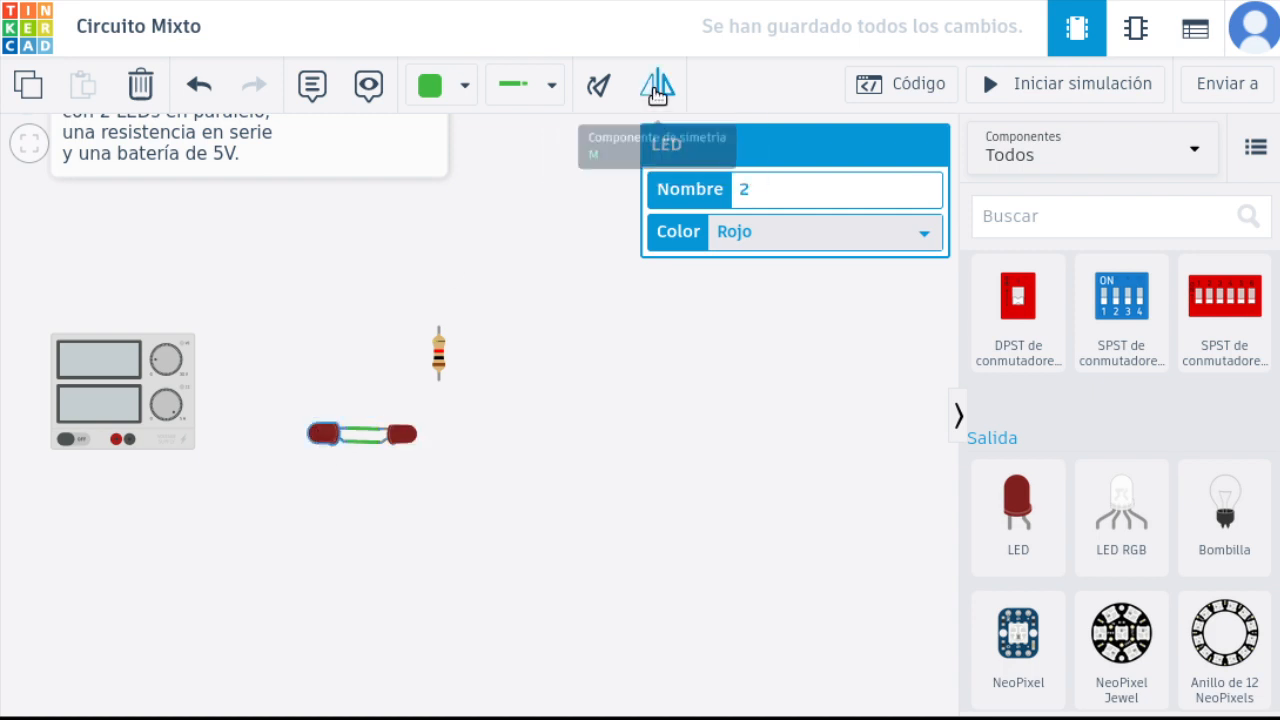
click(657, 93)
click(403, 438)
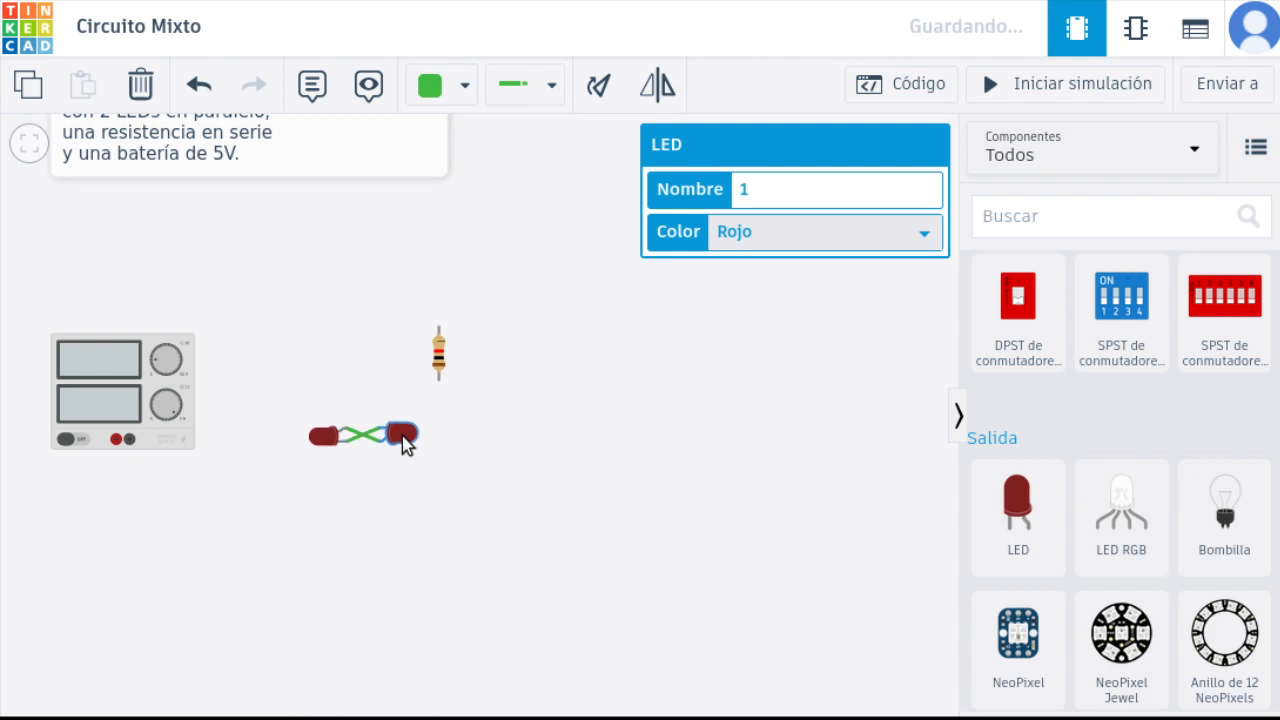
click(657, 85)
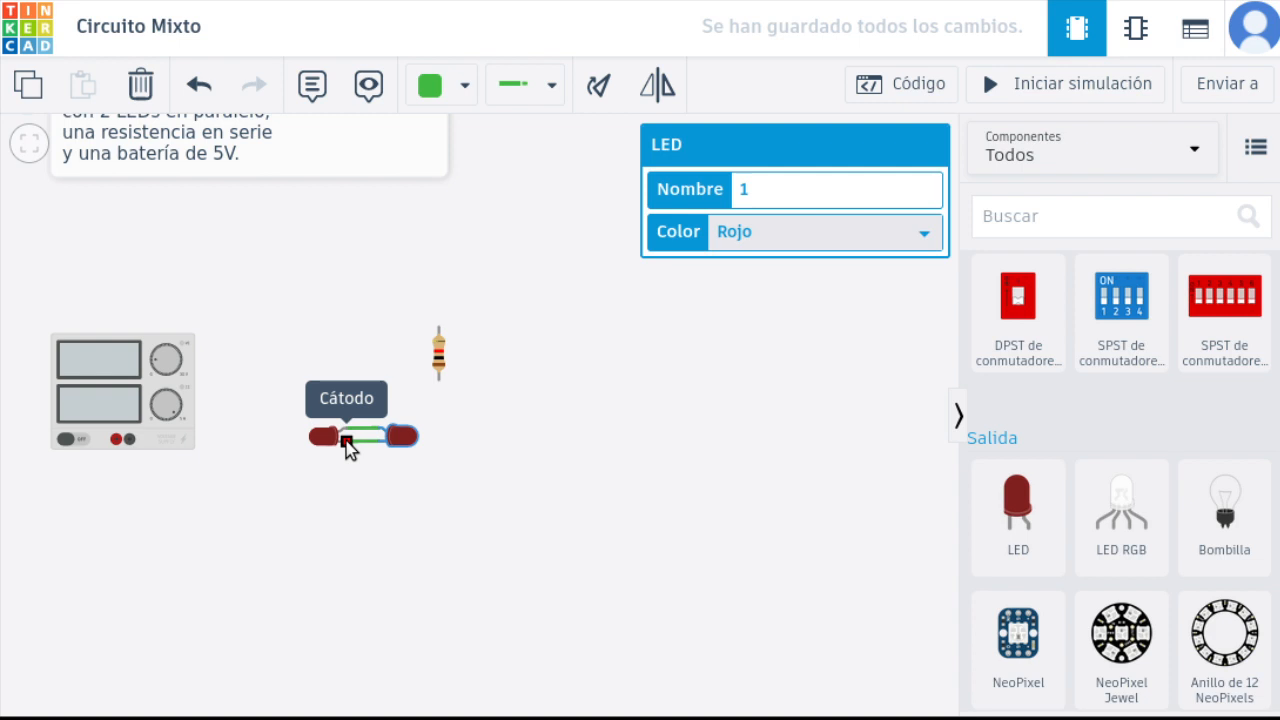
Step: Move the resistor so it stands centred directly above the LED pair
drag(389, 481, 394, 477)
drag(446, 366, 366, 383)
click(518, 449)
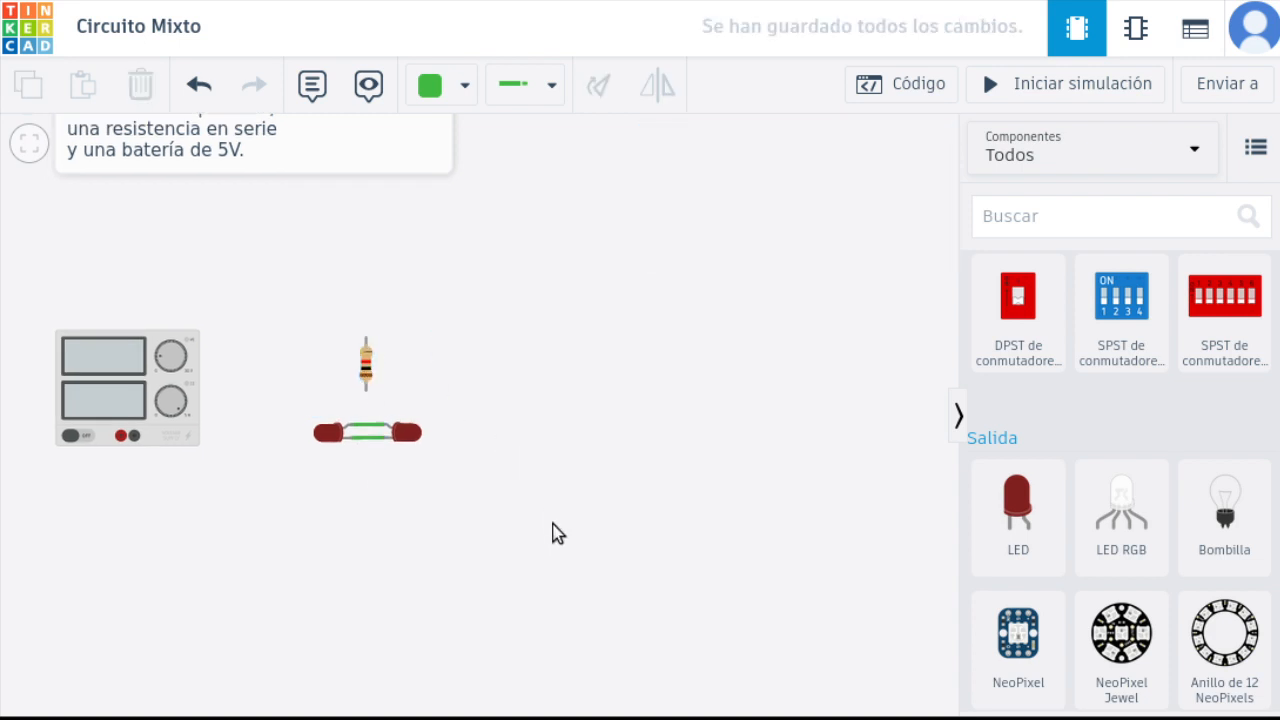
drag(531, 498, 678, 507)
drag(643, 244, 643, 323)
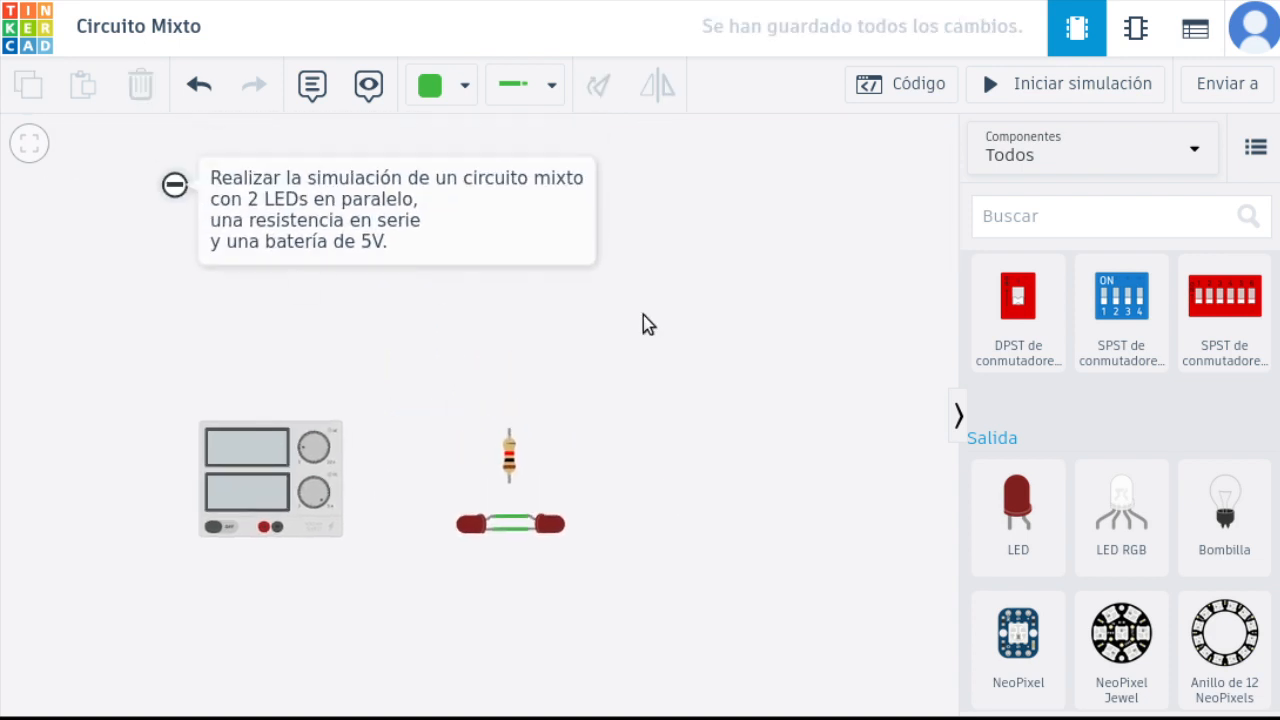
Step: Wire the LEDs' common anode to the lower terminal of the resistor
click(494, 521)
click(509, 482)
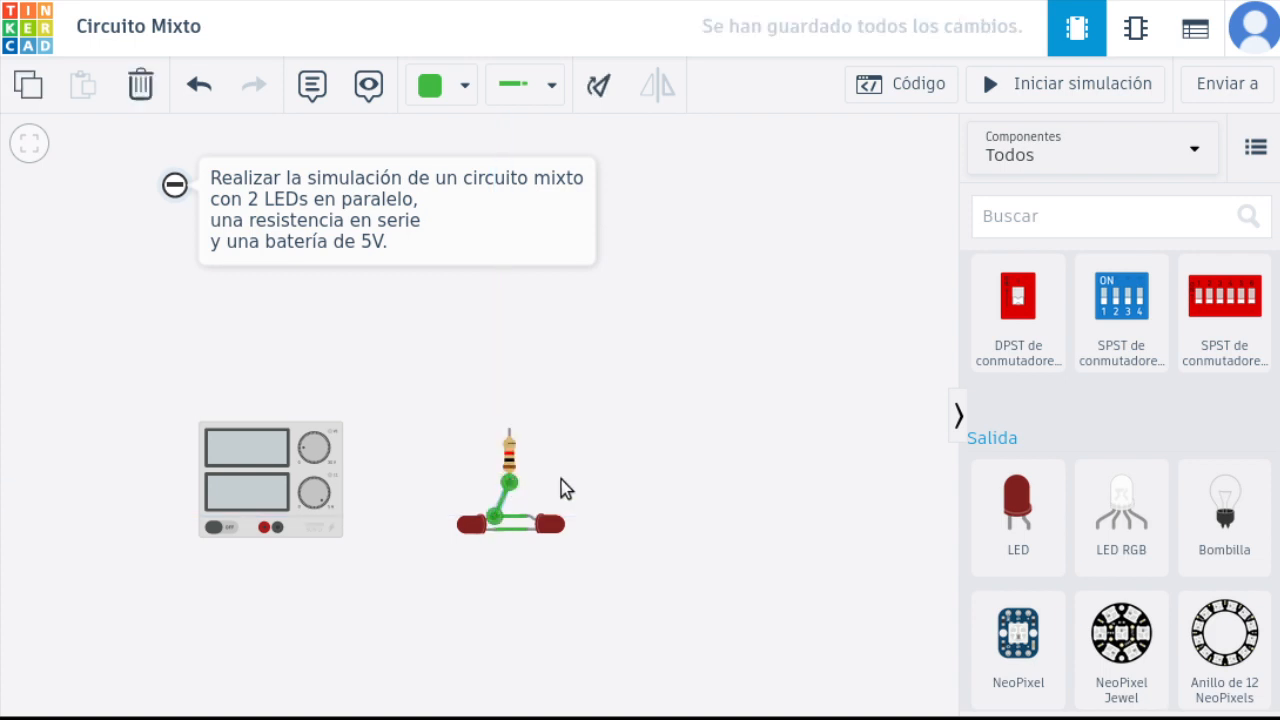
click(565, 489)
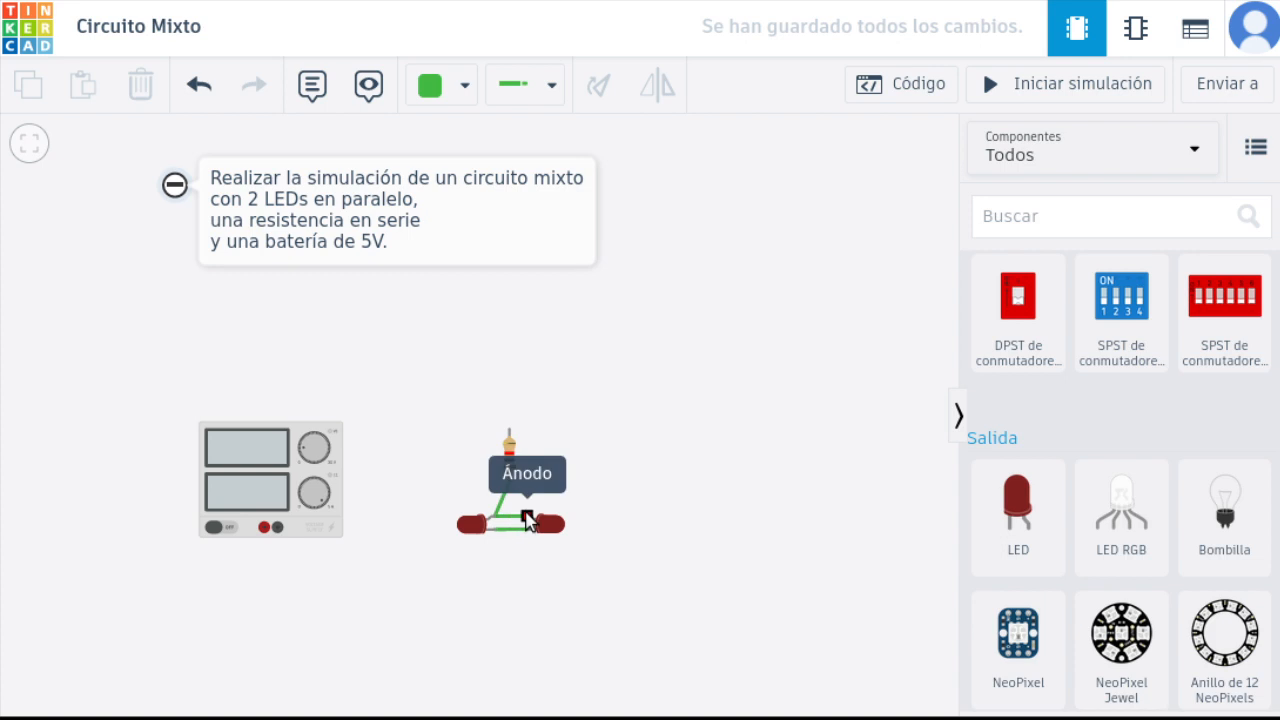
click(528, 520)
click(508, 478)
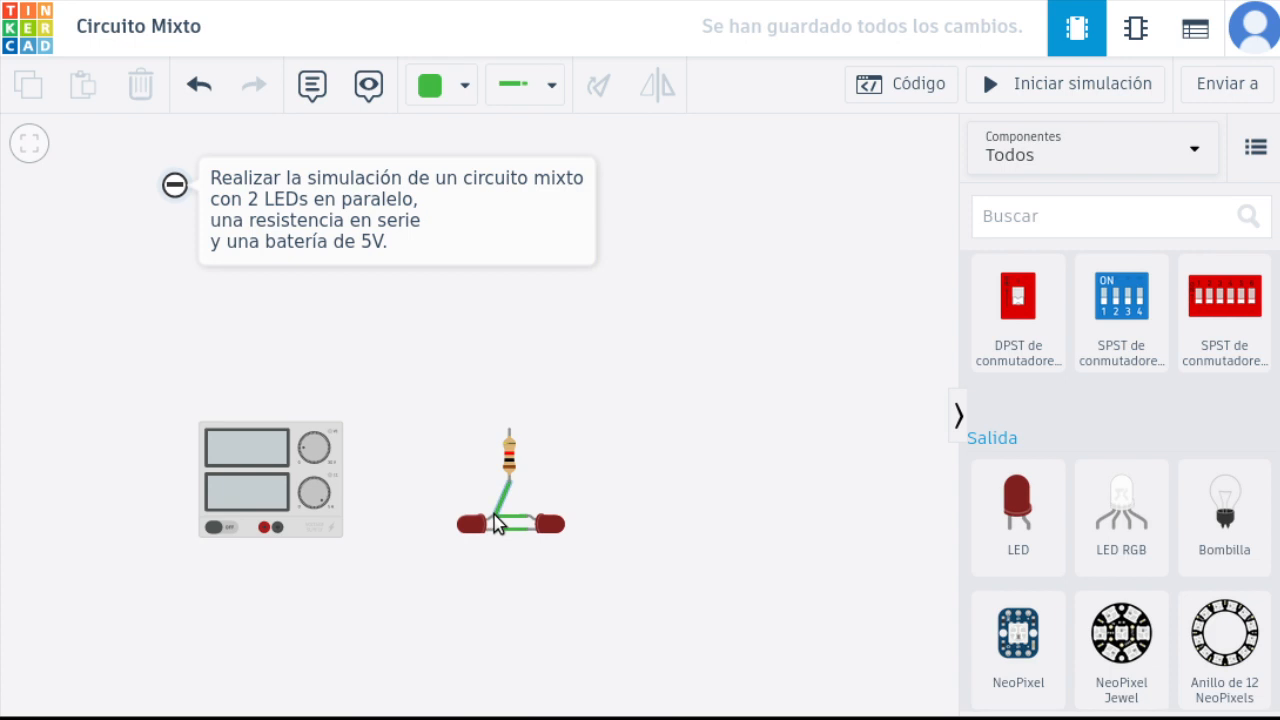
click(497, 511)
Step: Wire the resistor's upper terminal to the power supply's positive terminal and move the supply up
click(509, 431)
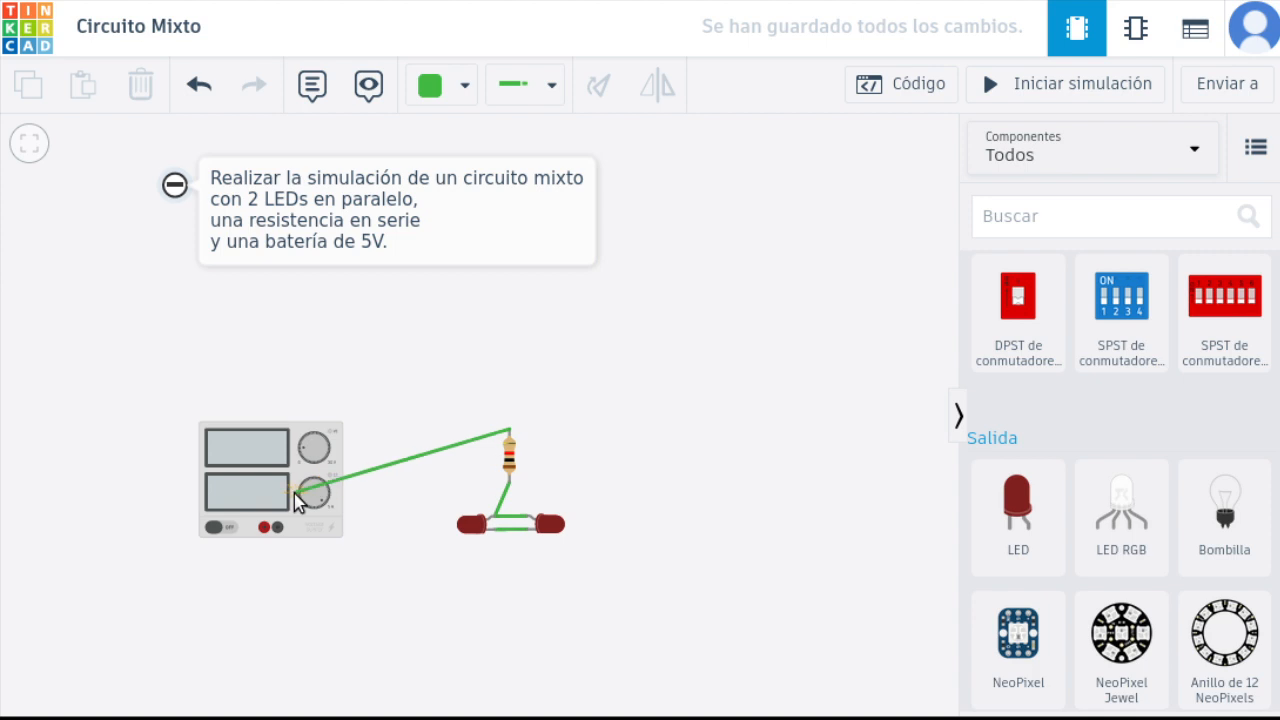
click(263, 527)
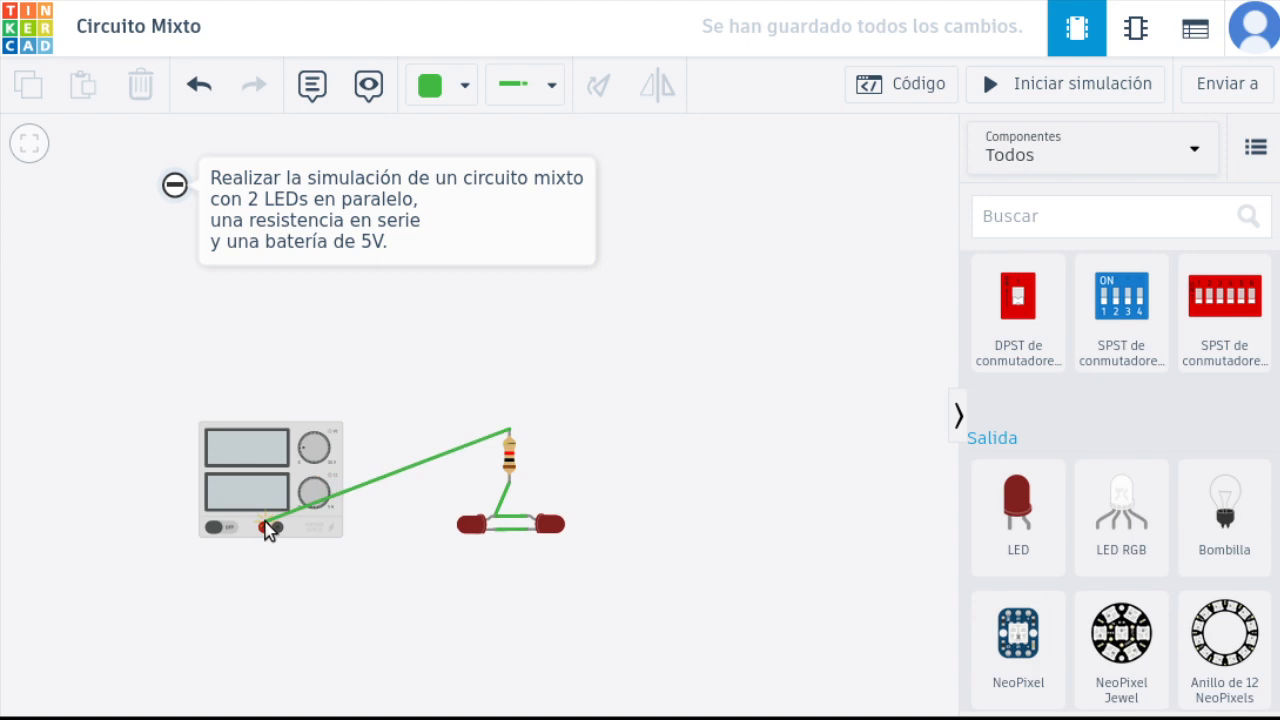
click(265, 529)
drag(309, 509, 318, 420)
click(686, 607)
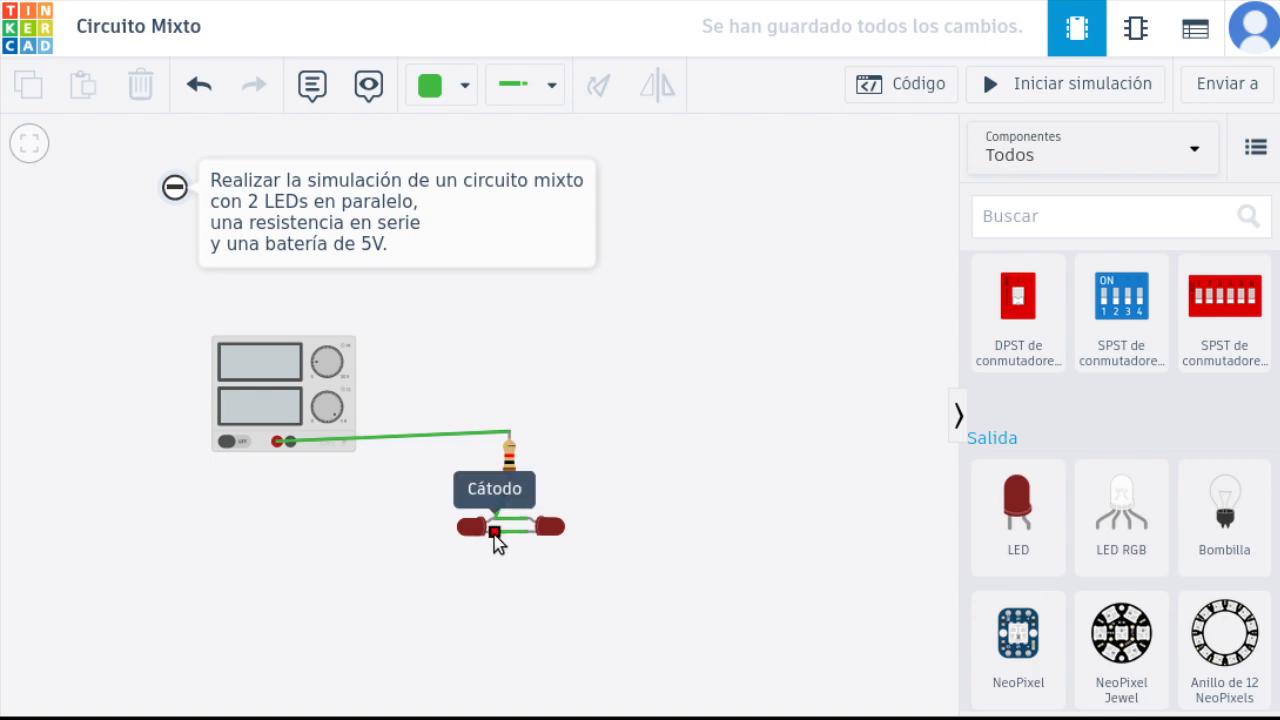
Step: Wire the LEDs' common cathode to the power supply's negative terminal
click(494, 536)
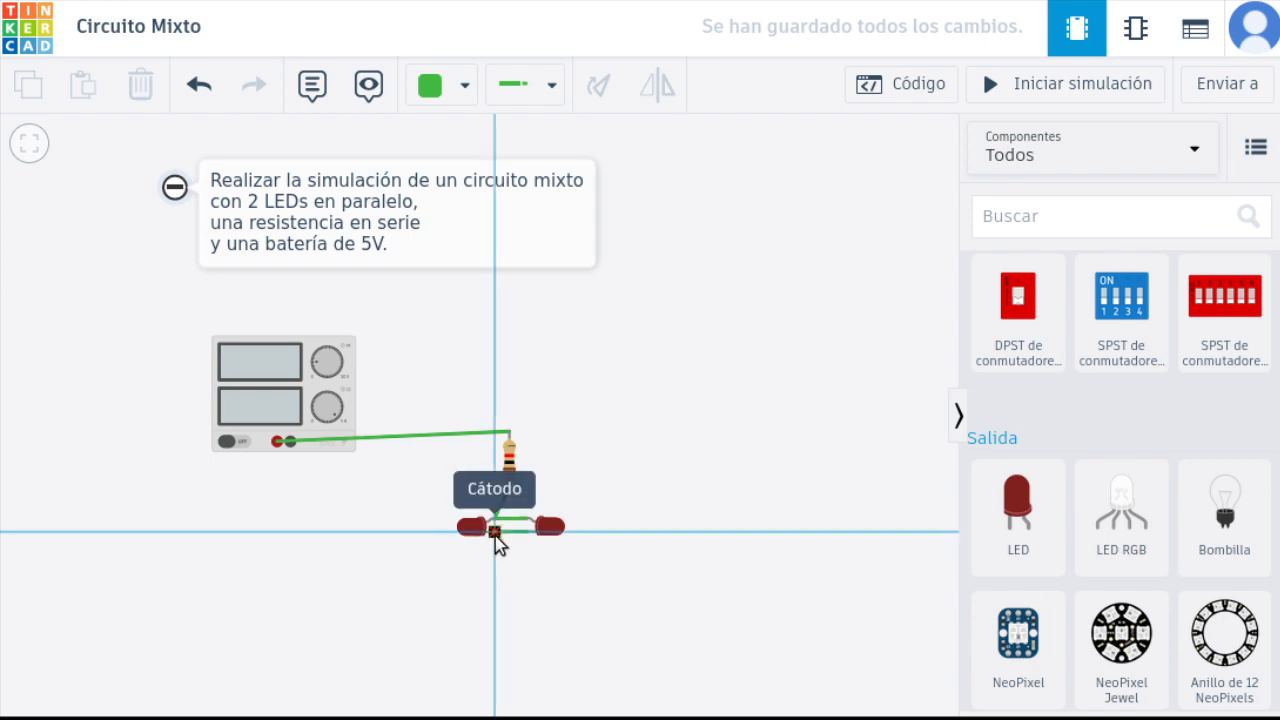
click(289, 442)
click(289, 442)
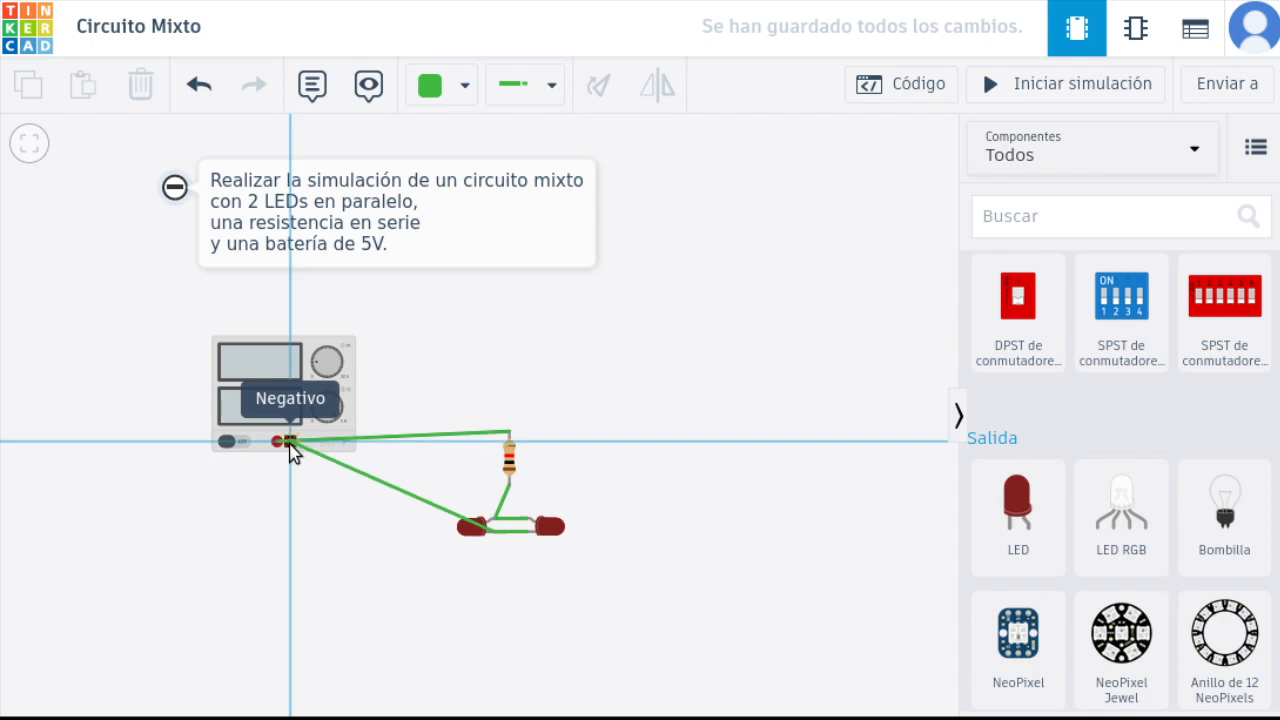
Step: Move the power supply down beside the LED pair so its output terminals are roughly level with the LEDs
drag(678, 567, 725, 559)
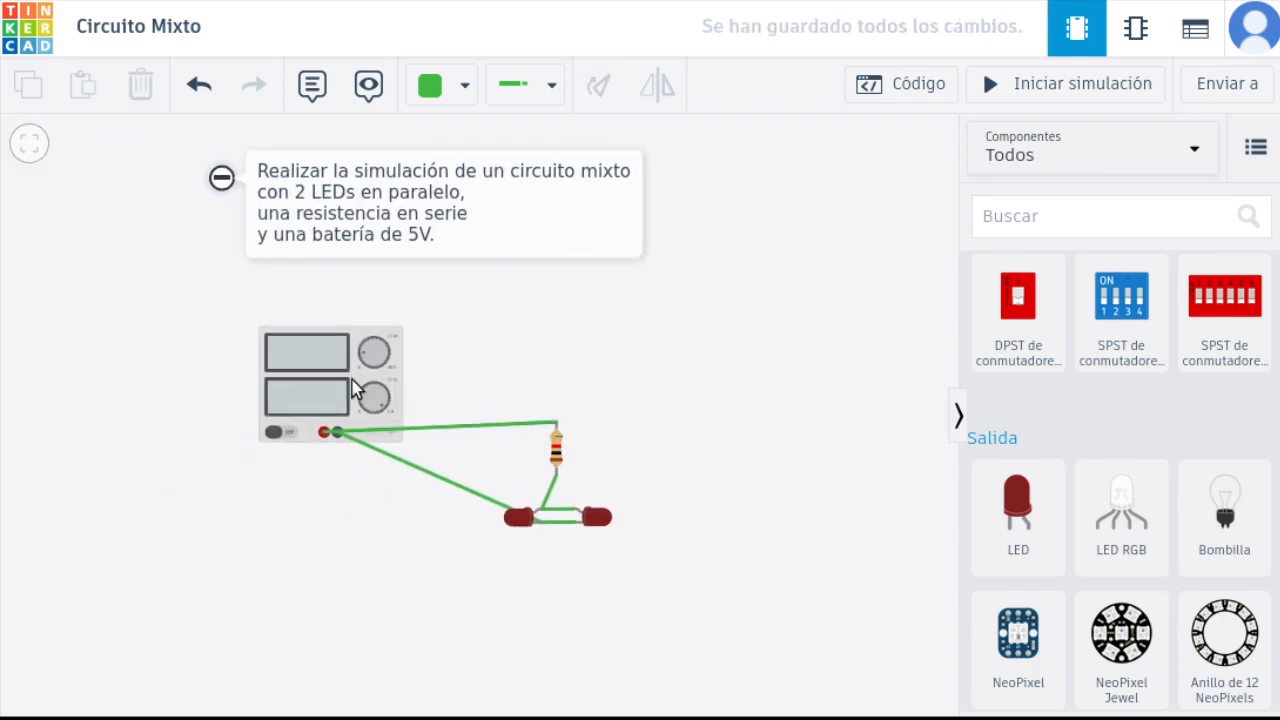
drag(336, 388, 410, 467)
click(704, 421)
drag(704, 428, 743, 500)
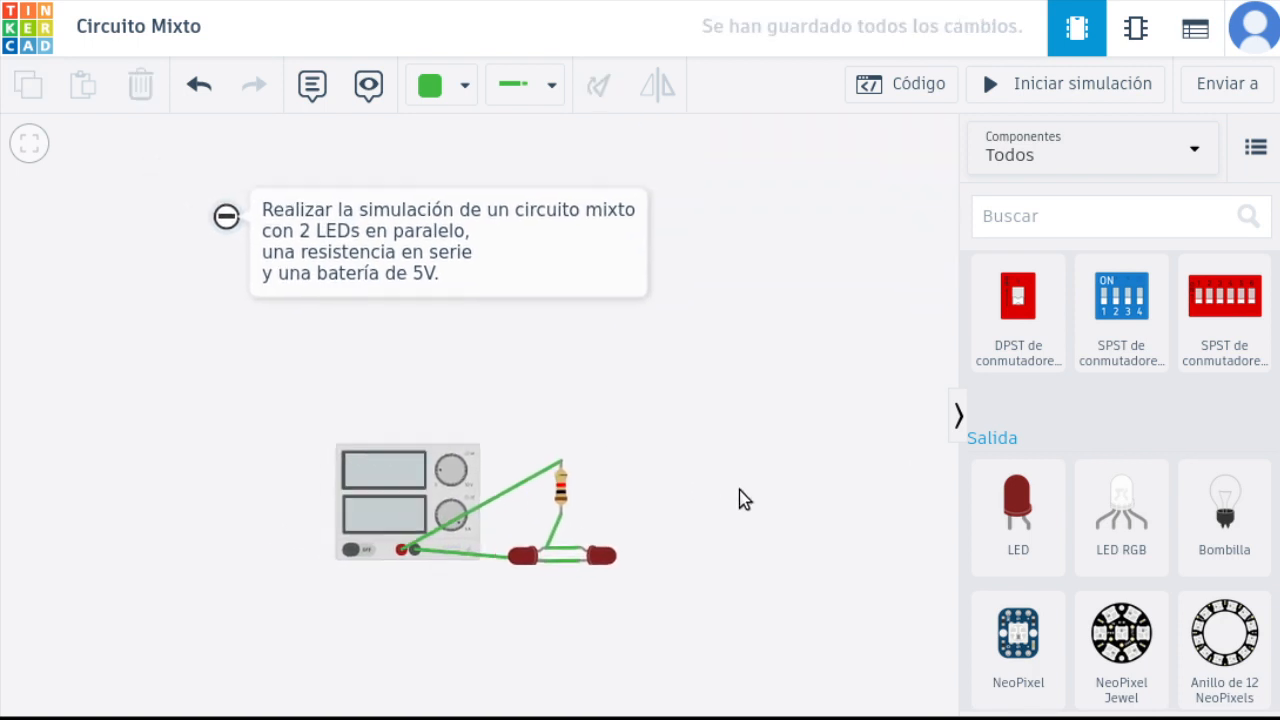
Step: Set the series resistor's resistance to 75 Ω and check the power supply's voltage and current settings
click(570, 485)
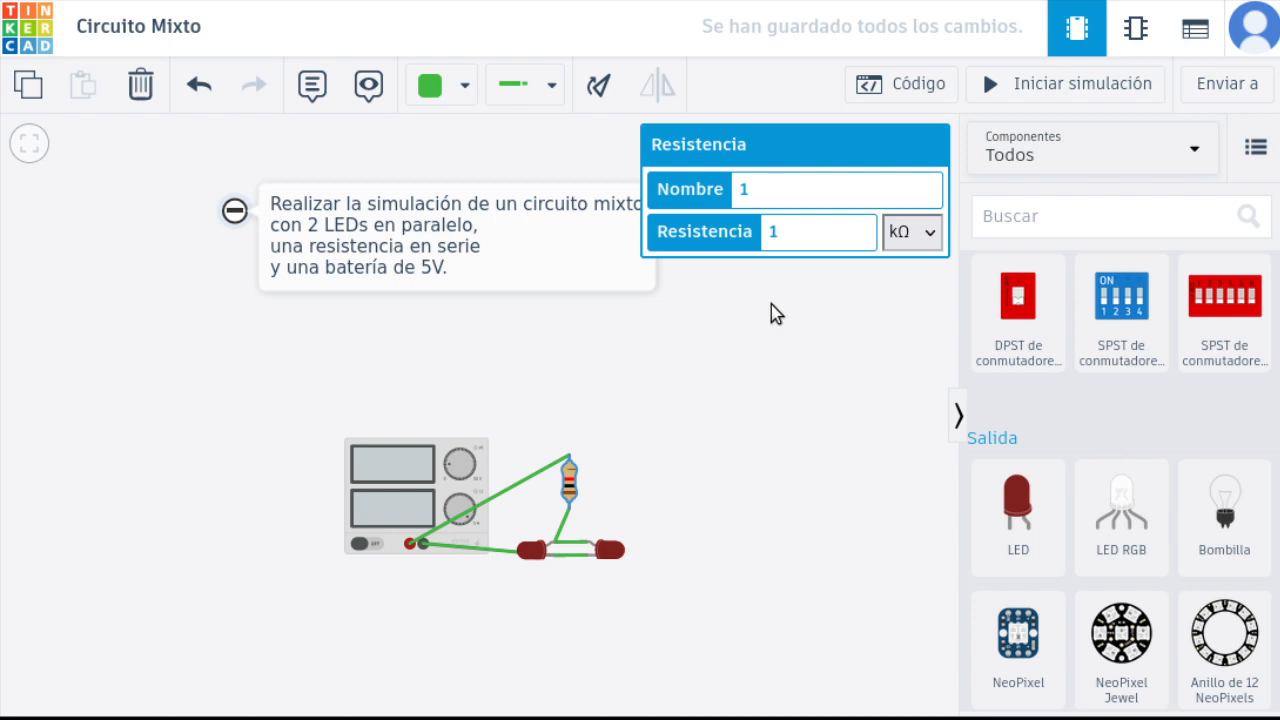
drag(828, 225, 699, 229)
text(75)
click(806, 303)
click(408, 488)
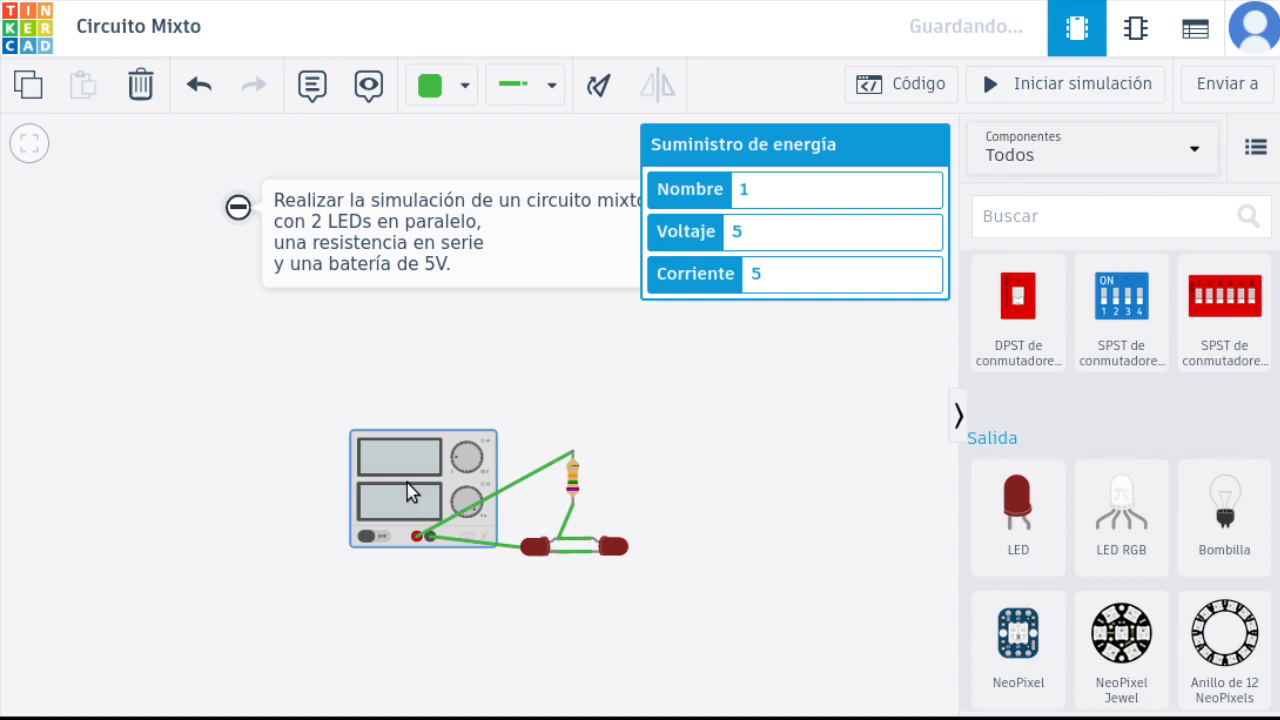
click(580, 485)
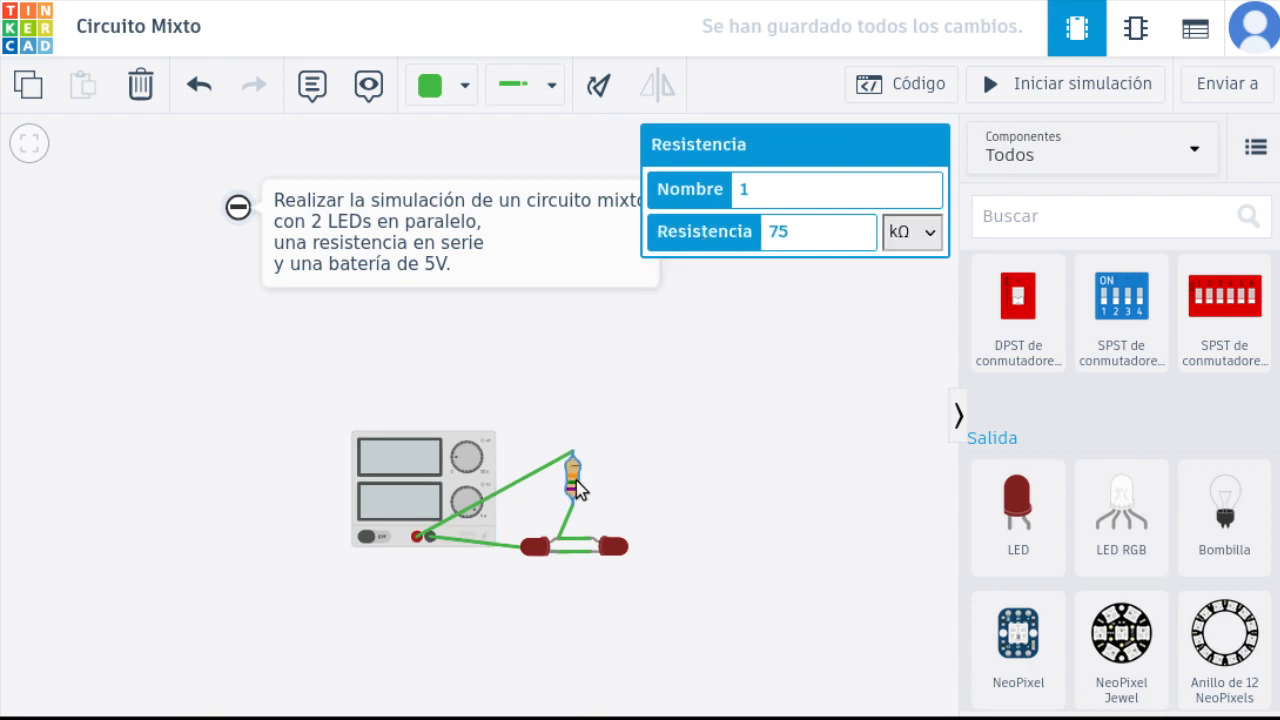
click(908, 236)
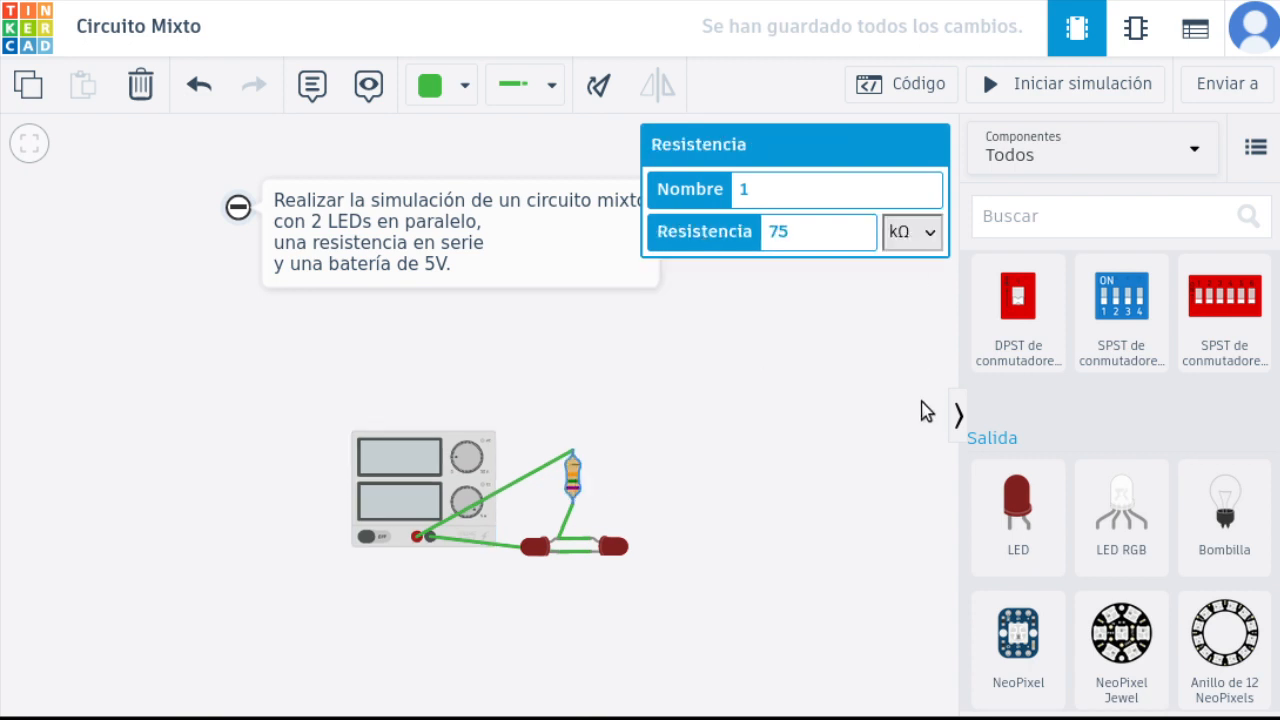
click(919, 402)
drag(769, 408, 823, 389)
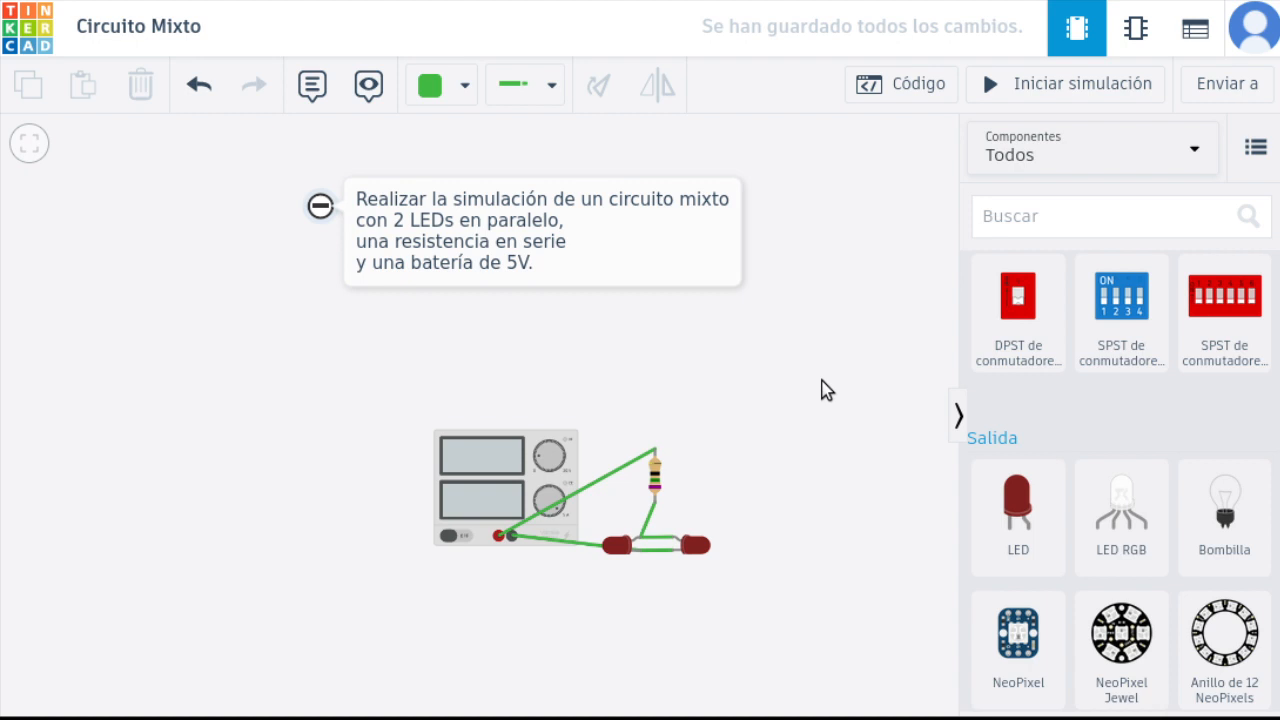
Step: Trace the circuit from the supply's positive terminal through the resistor to the LEDs' common anode
click(500, 537)
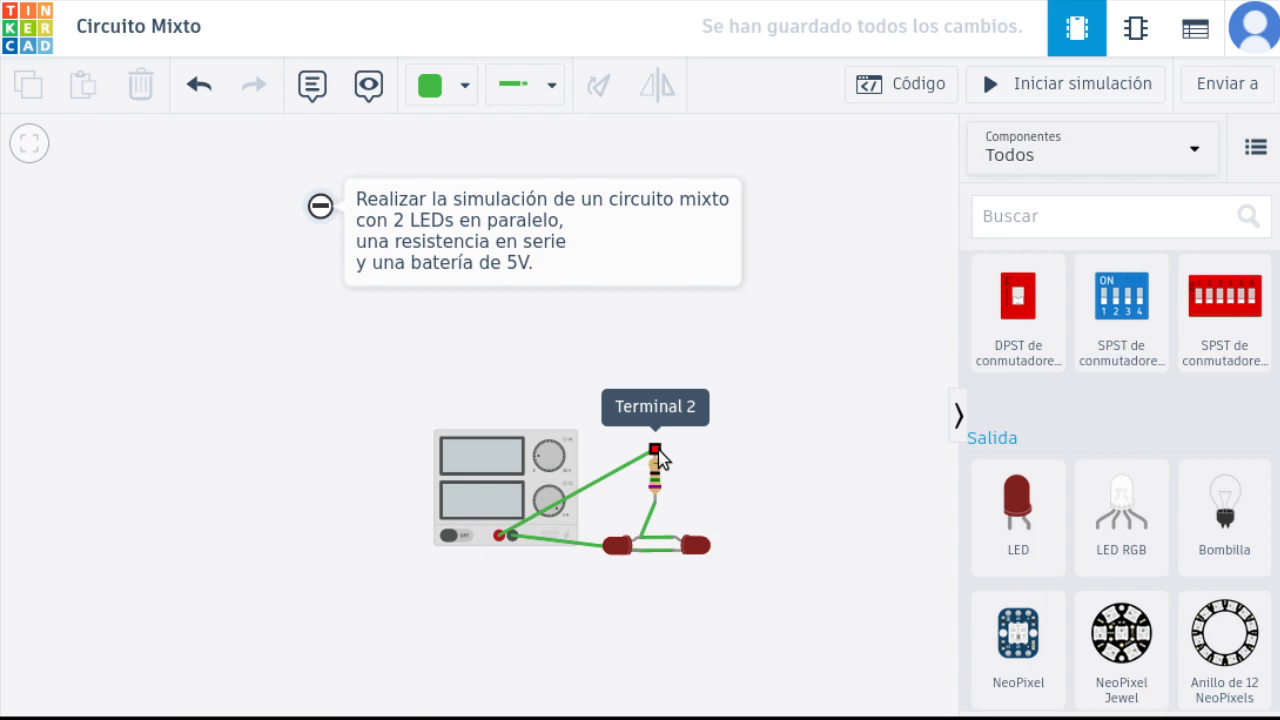
click(657, 452)
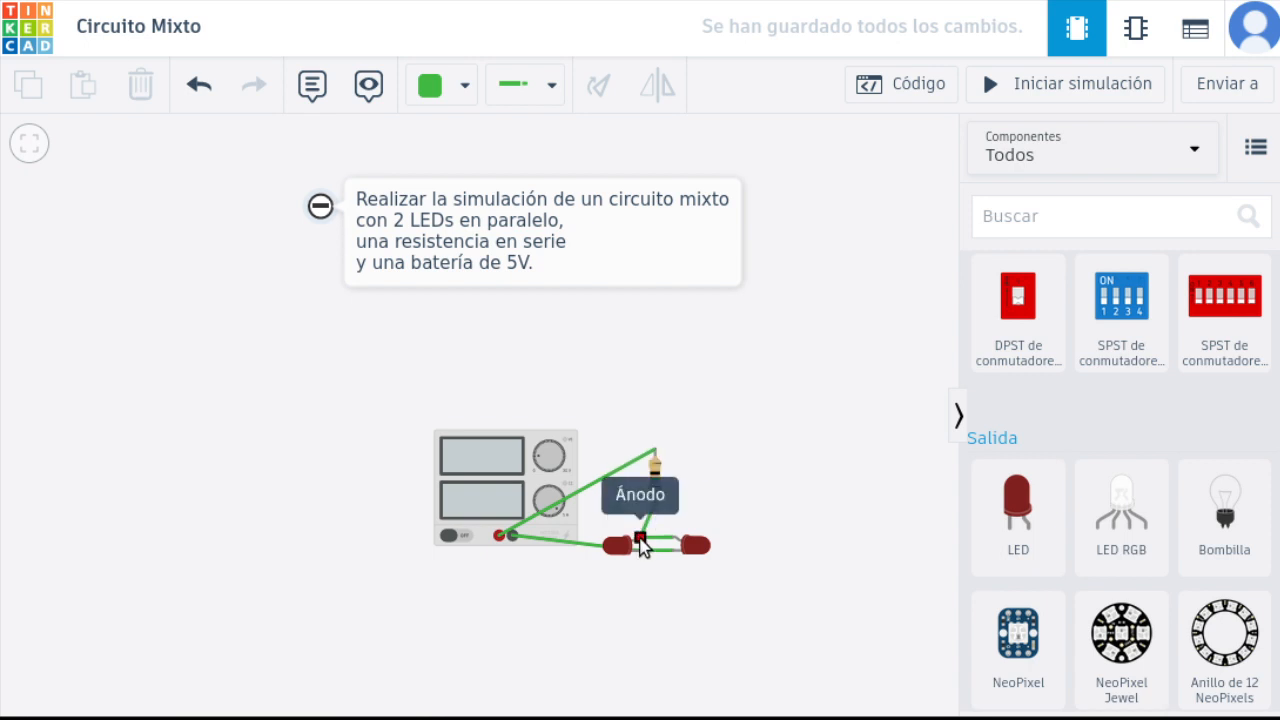
click(640, 540)
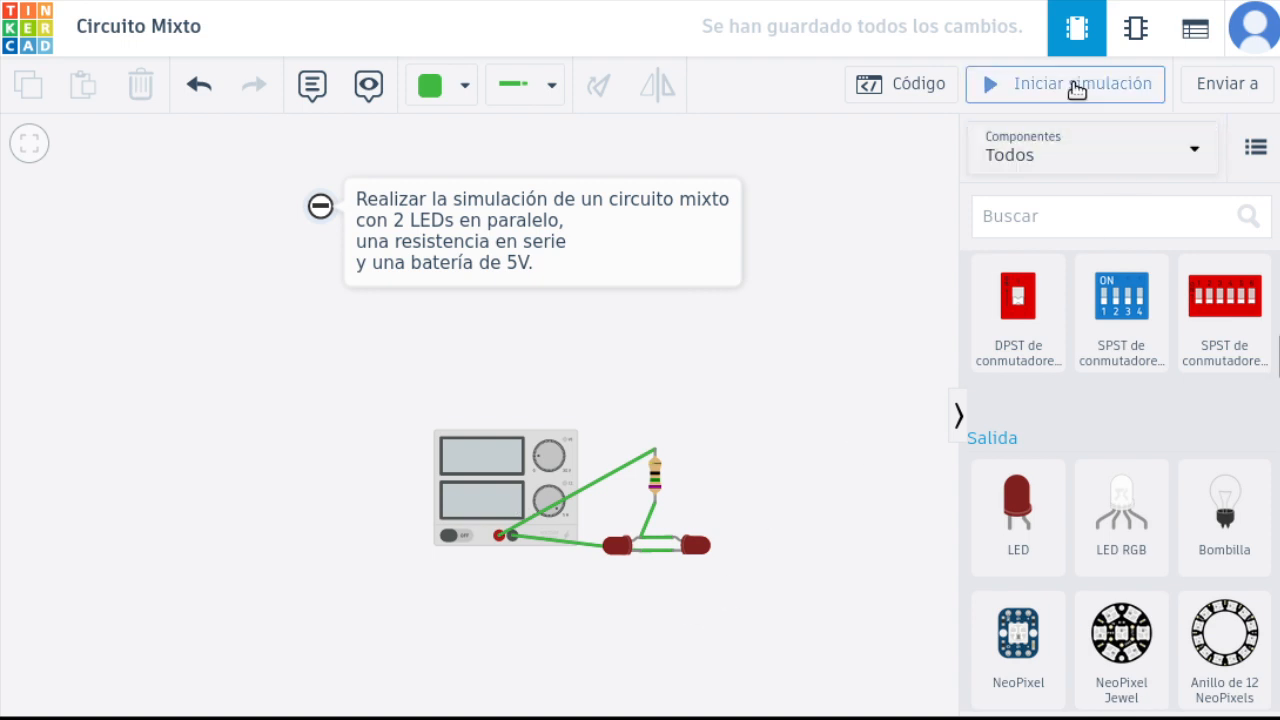
Step: Run the circuit simulation, examine the supply's voltage and current displays and the LEDs up close, and stop the simulation
click(1075, 86)
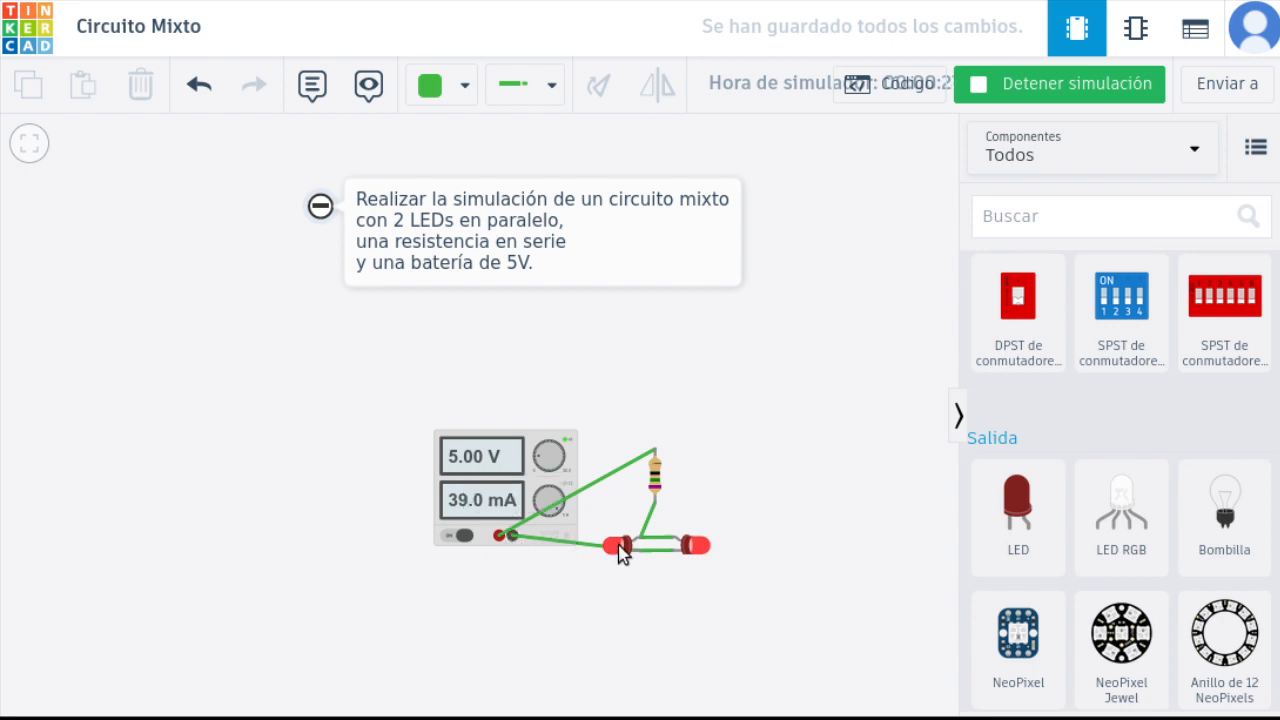
click(528, 500)
drag(652, 362, 662, 356)
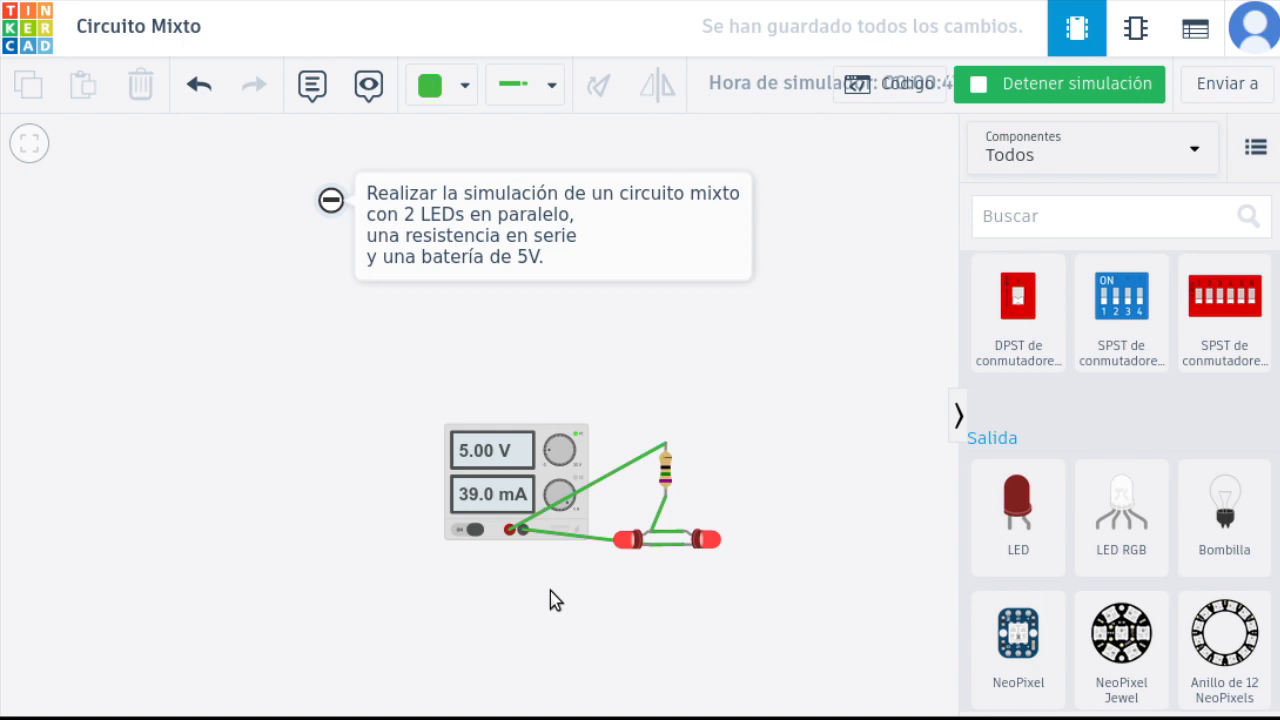
scroll(550, 590, up, 3)
drag(608, 571, 568, 610)
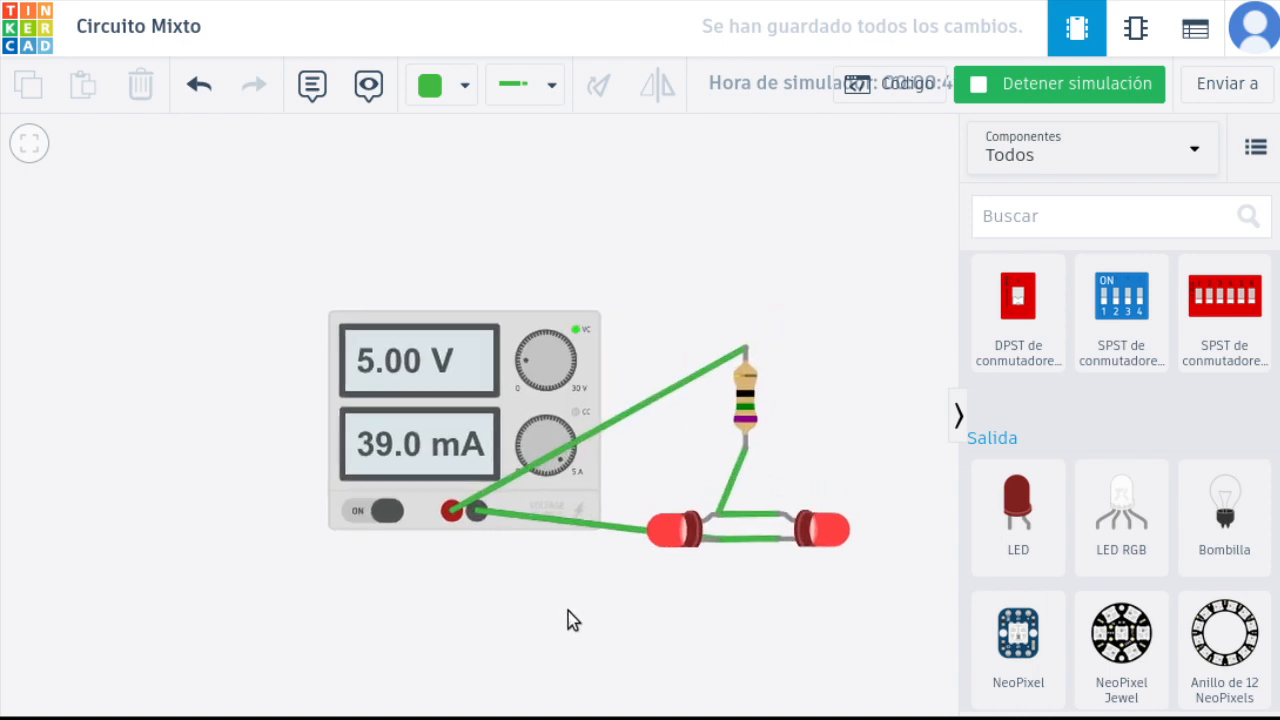
click(1021, 89)
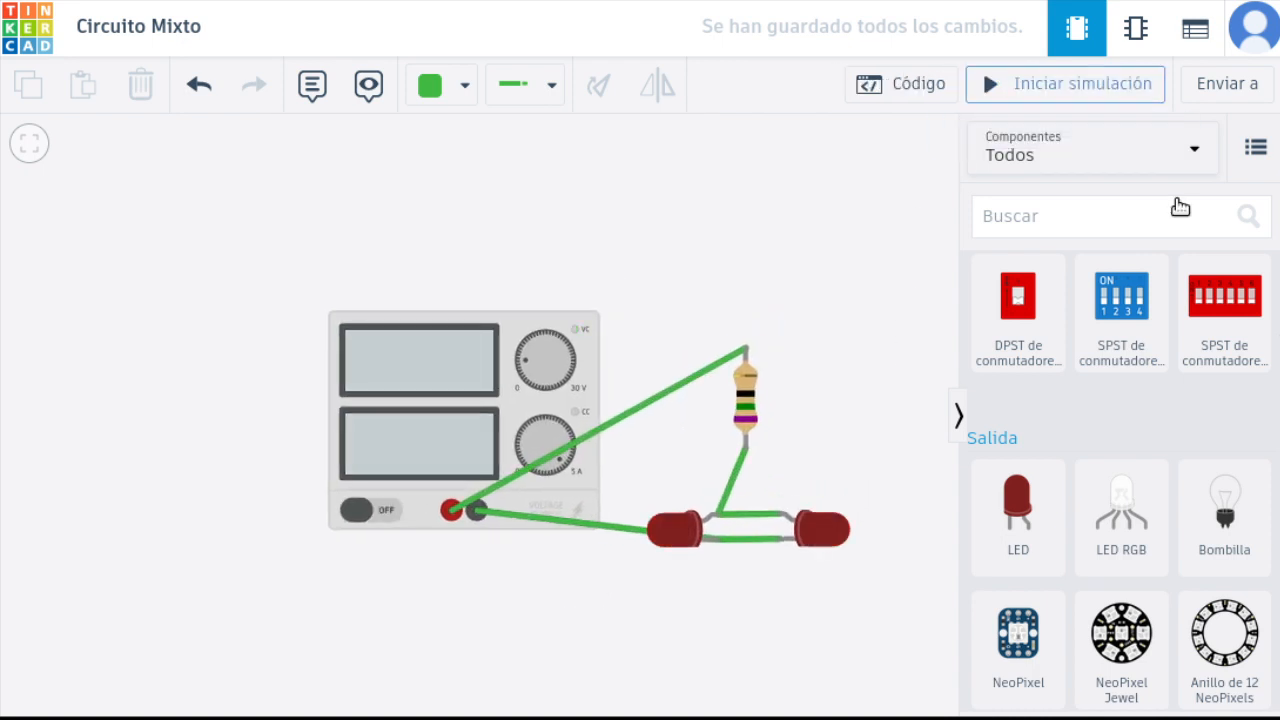